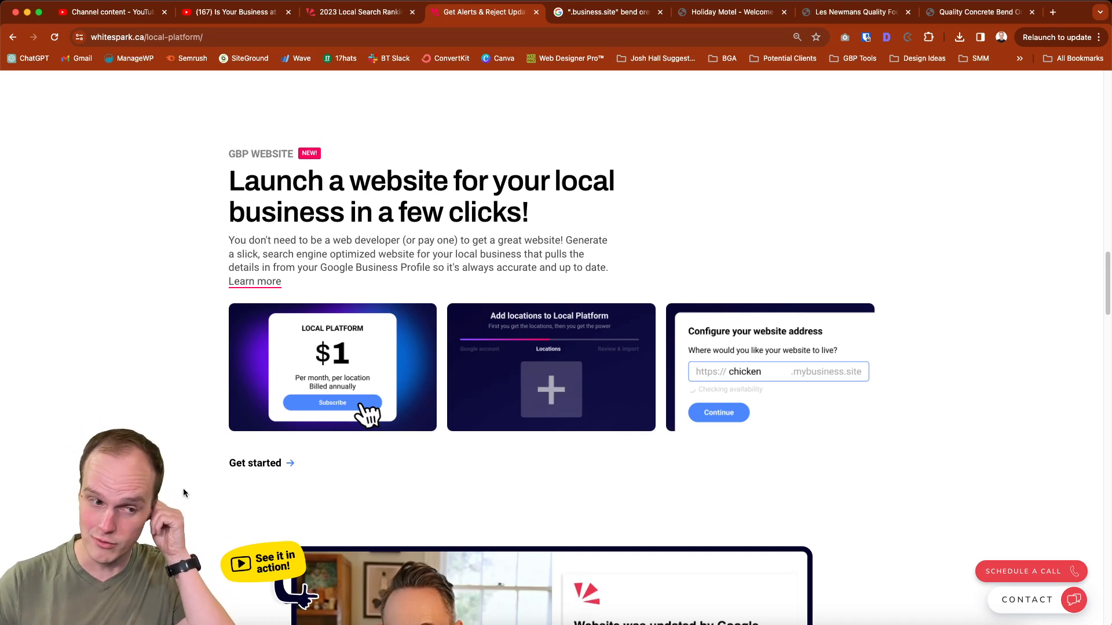
# Start the Local Platform signup with the $12/yr GBP Management plan for one location and proceed to checkout
pyautogui.click(236, 463)
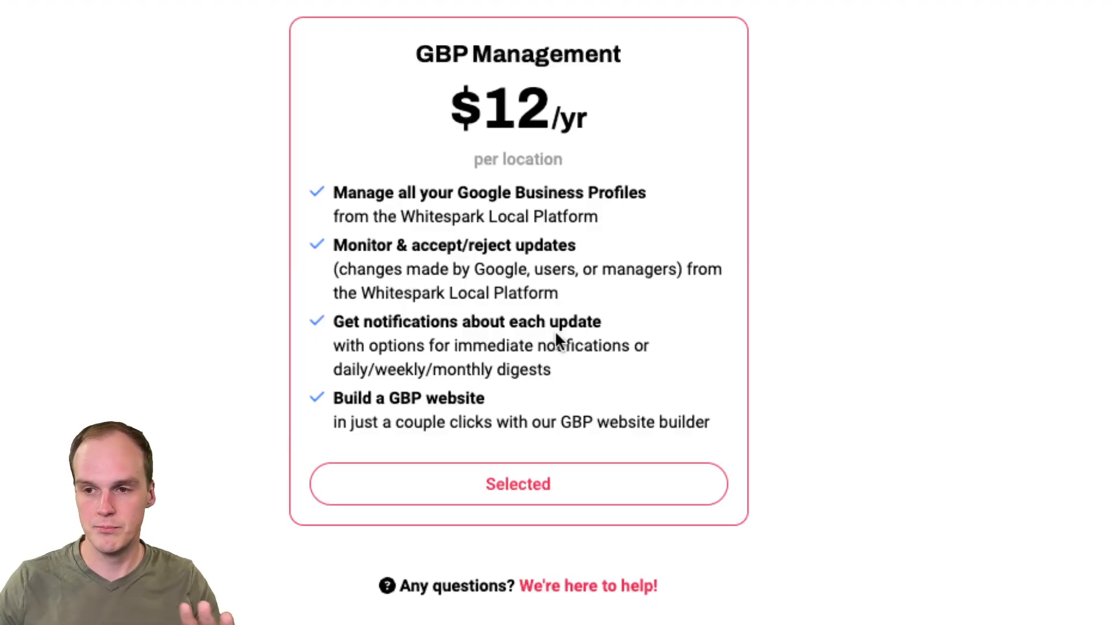
pyautogui.scroll(1, 556, 338)
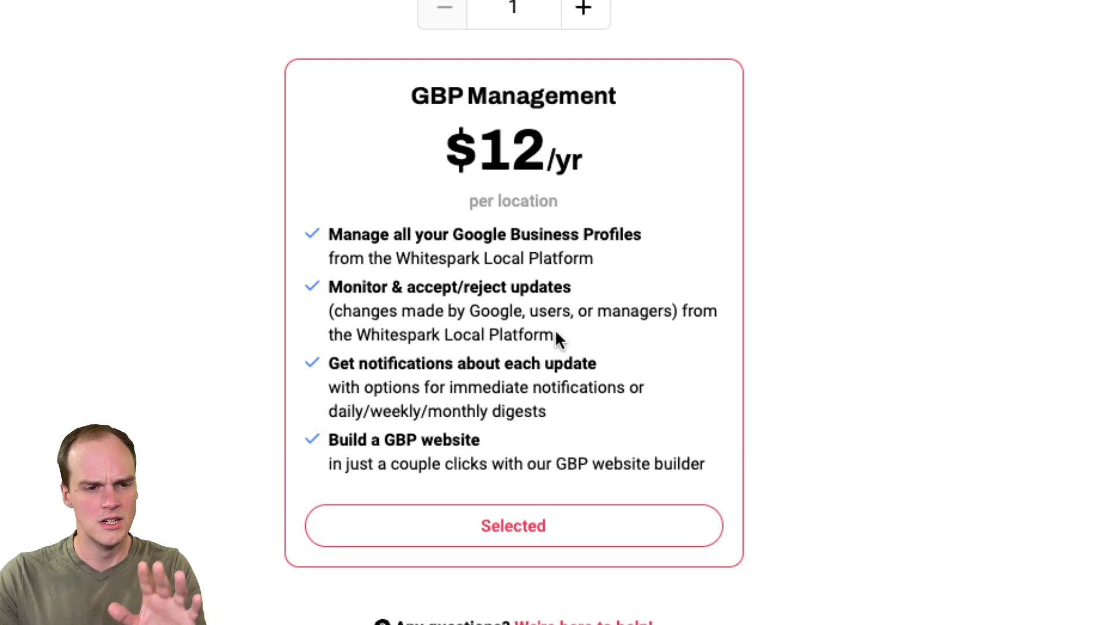
pyautogui.scroll(1, 556, 333)
pyautogui.scroll(-2, 556, 333)
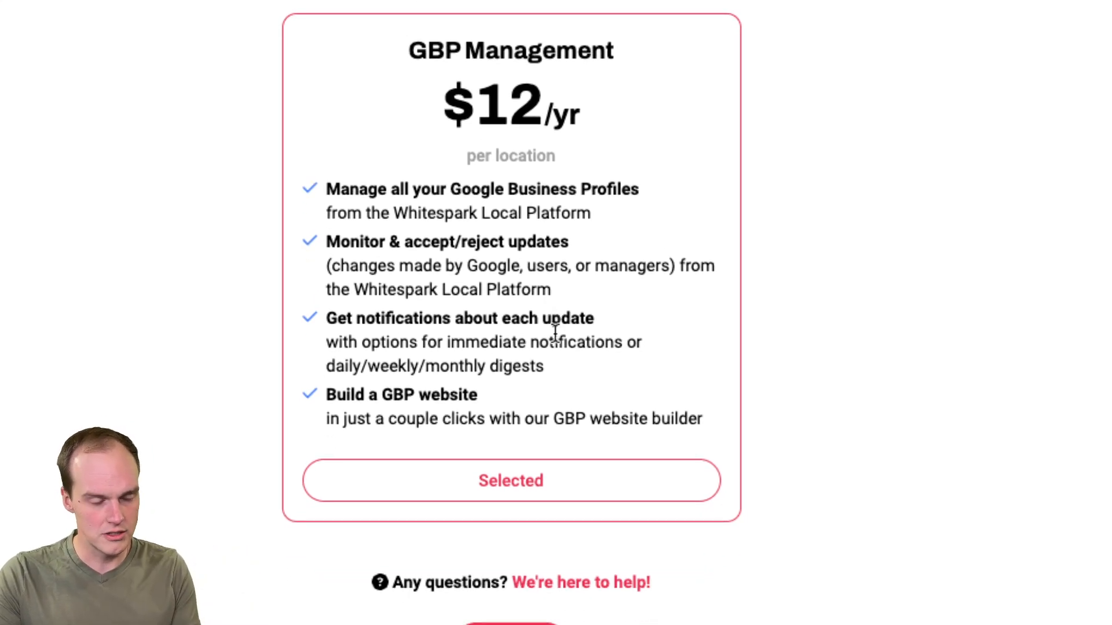
pyautogui.scroll(-1, 555, 334)
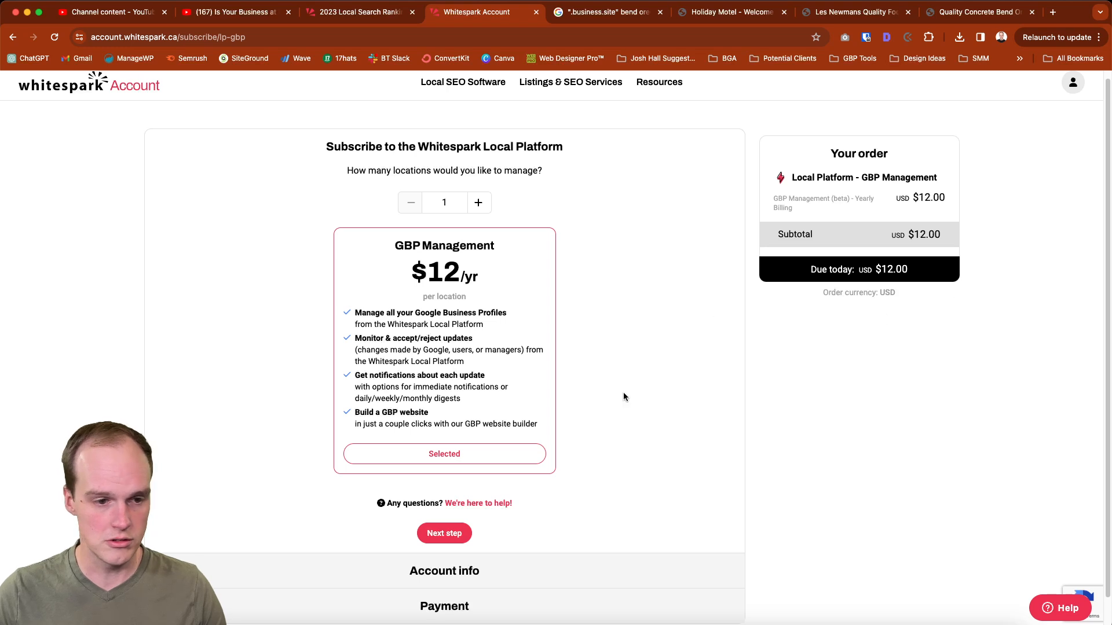
pyautogui.click(469, 534)
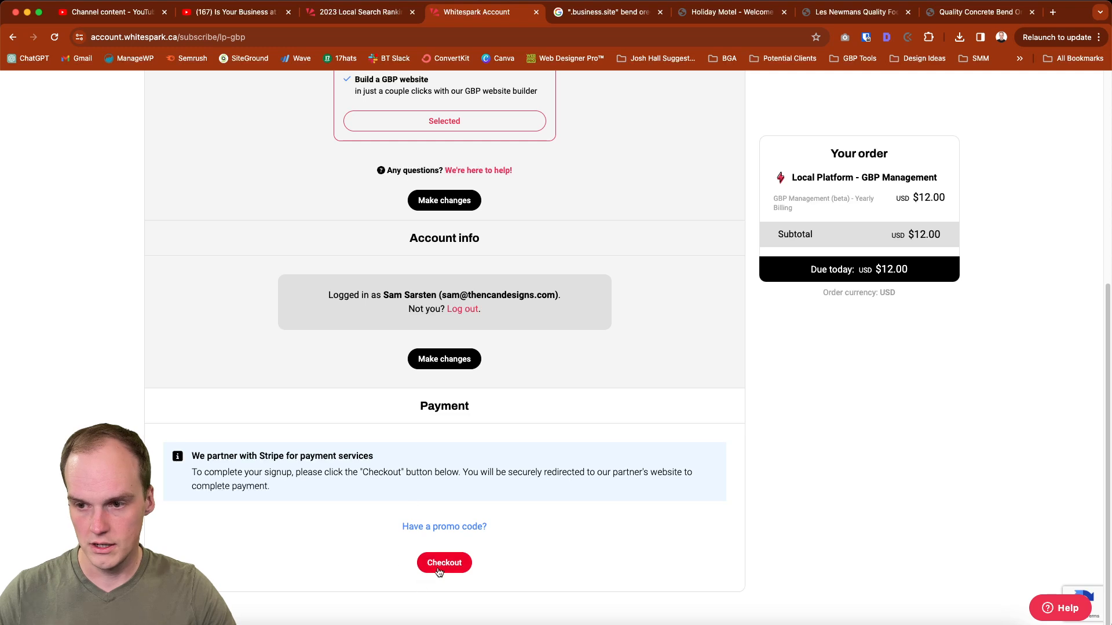
pyautogui.click(443, 564)
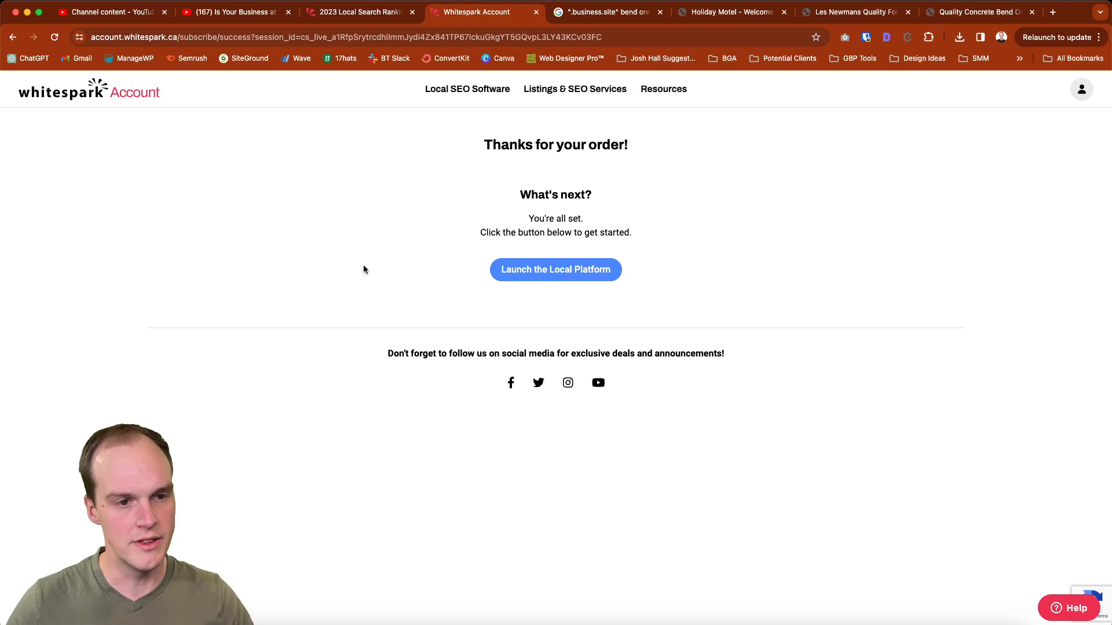
# Launch the Local Platform and import the business location from Google Business Profile by connecting a Google account
pyautogui.click(552, 265)
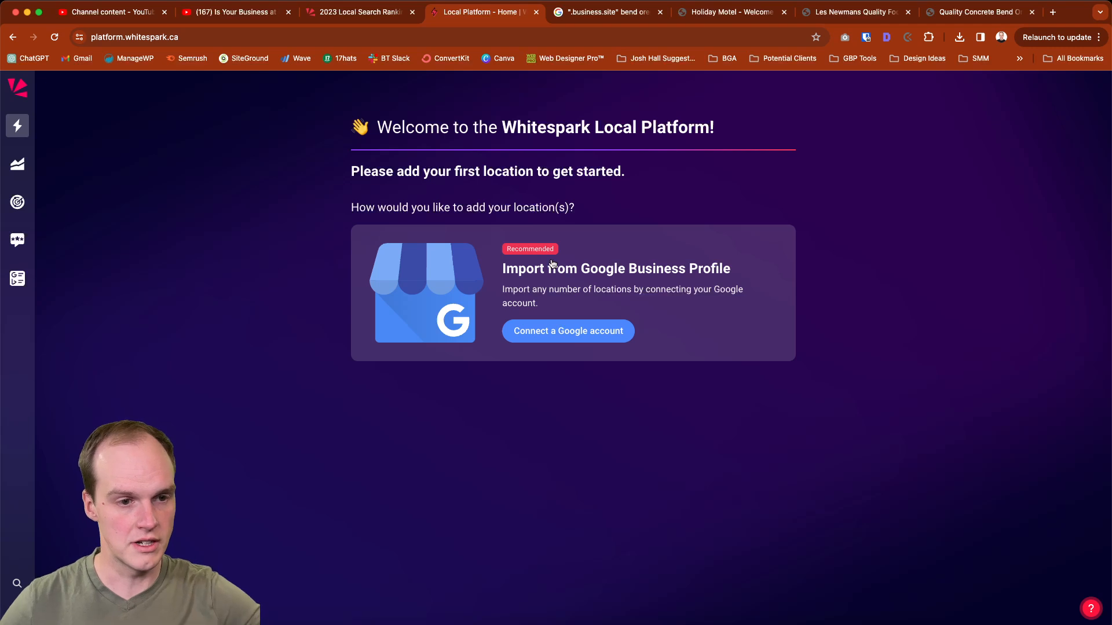
pyautogui.click(573, 341)
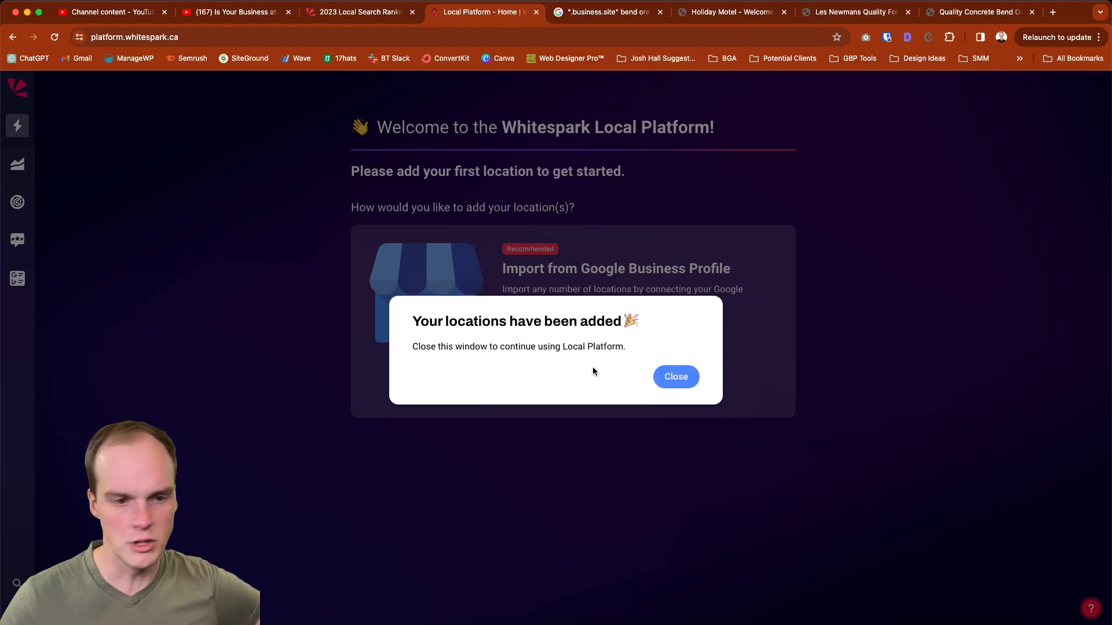
pyautogui.click(693, 383)
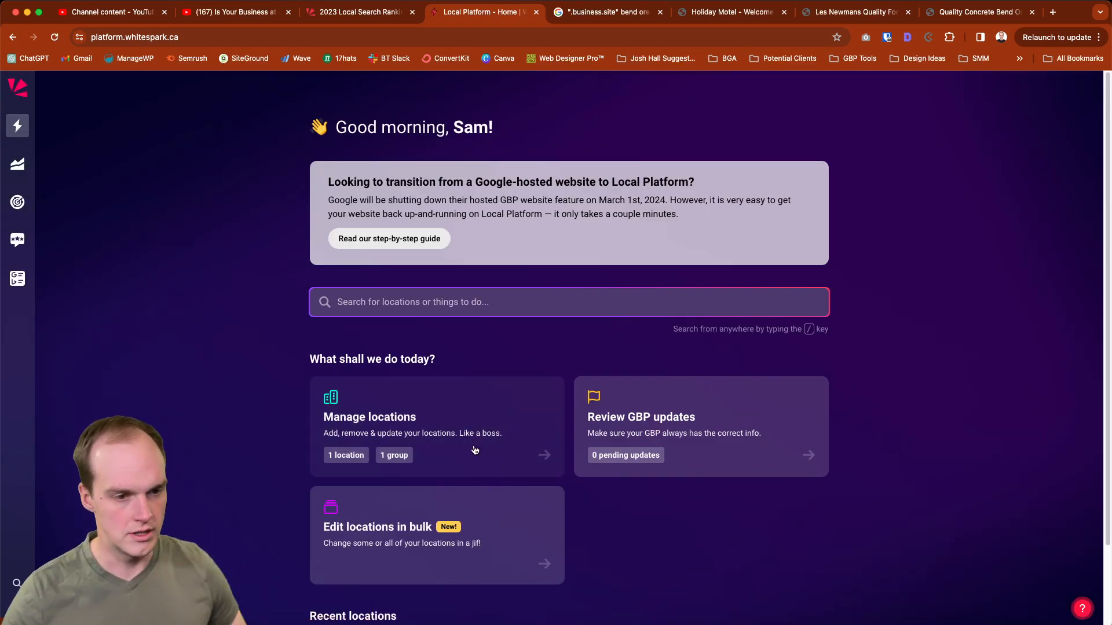
# Open the step-by-step guide for transitioning from a Google-hosted website and read its sign-up and website-enabling steps
pyautogui.scroll(-3, 645, 427)
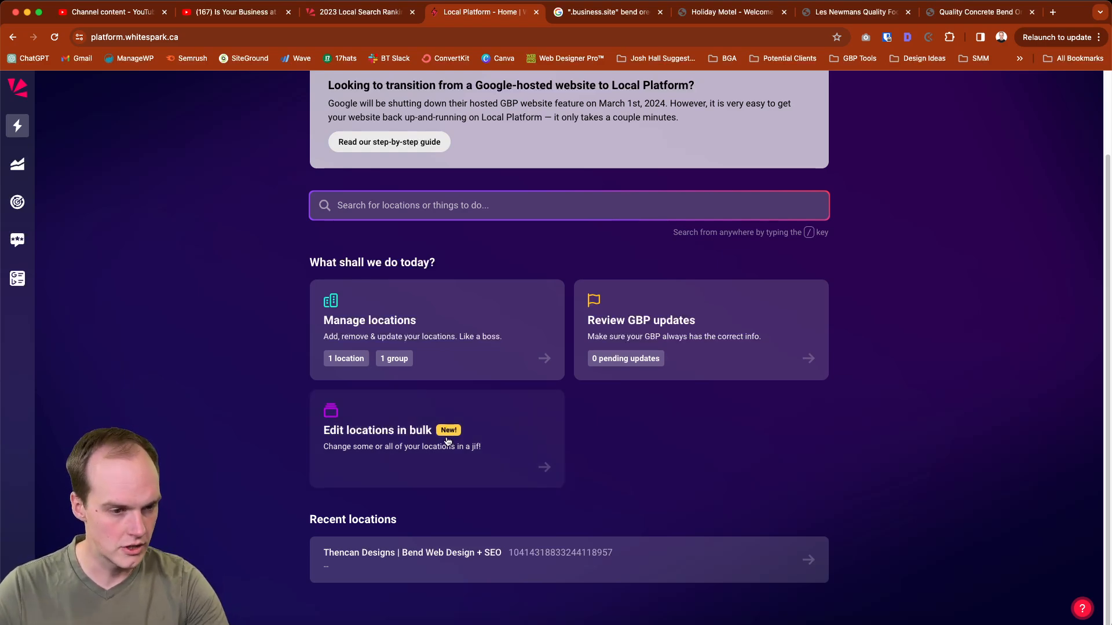
pyautogui.scroll(3, 423, 556)
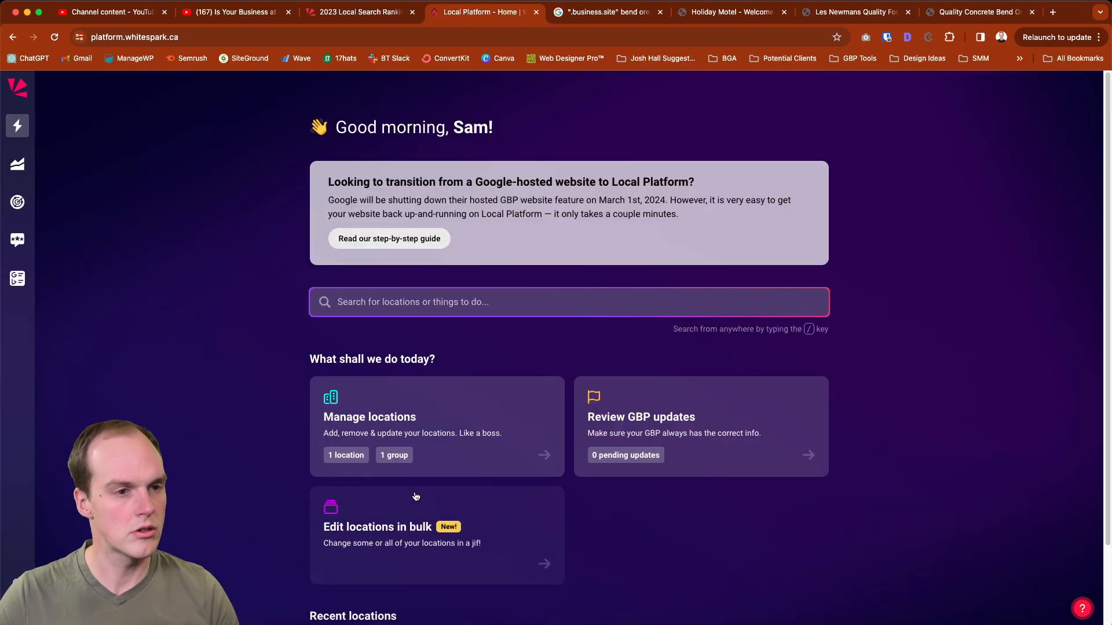
pyautogui.click(399, 243)
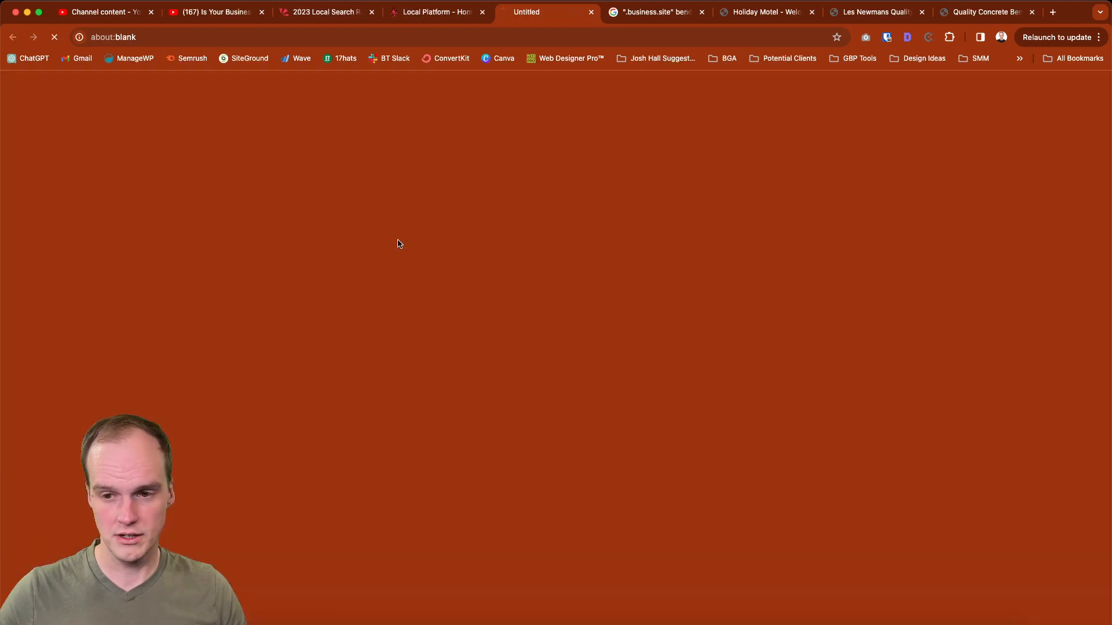
pyautogui.scroll(-3, 554, 371)
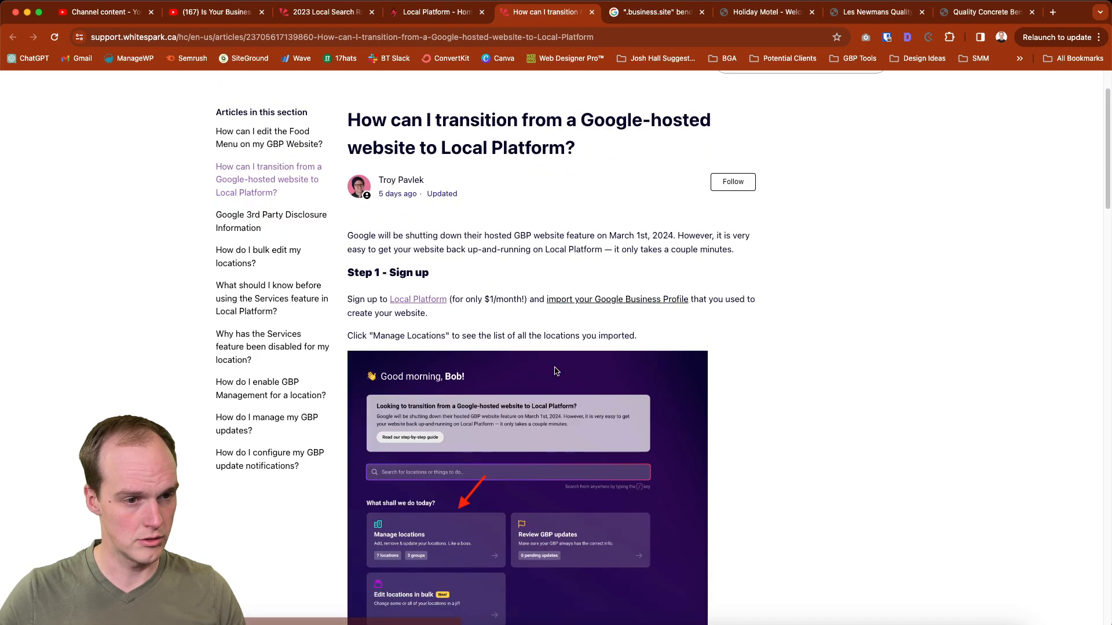
pyautogui.scroll(-5, 554, 371)
pyautogui.scroll(-5, 554, 371)
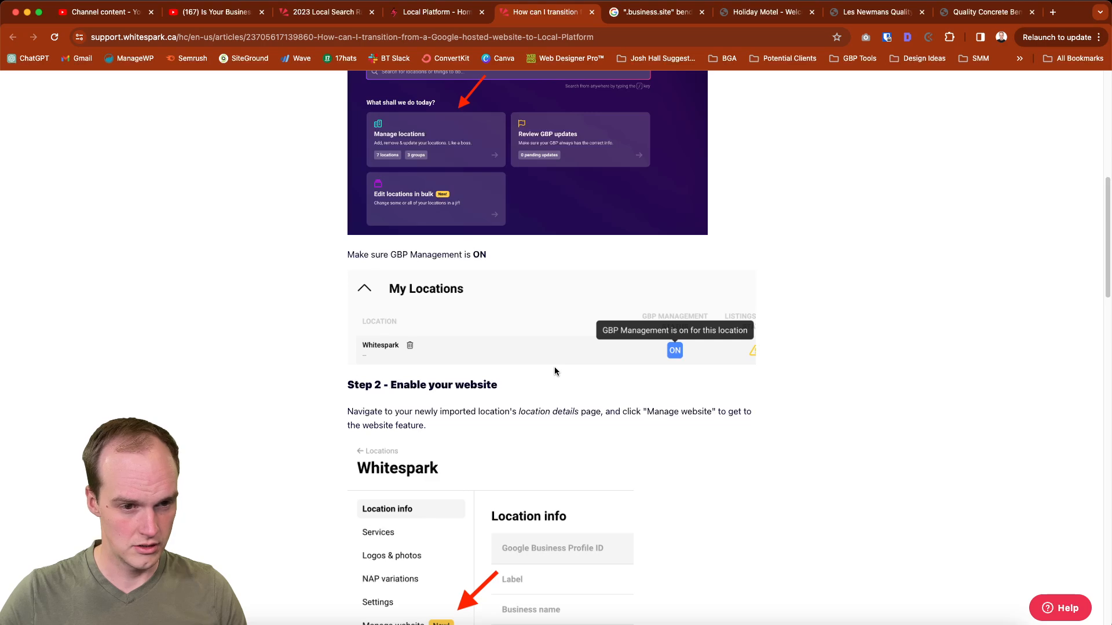
pyautogui.scroll(-4, 554, 371)
pyautogui.scroll(-1, 554, 372)
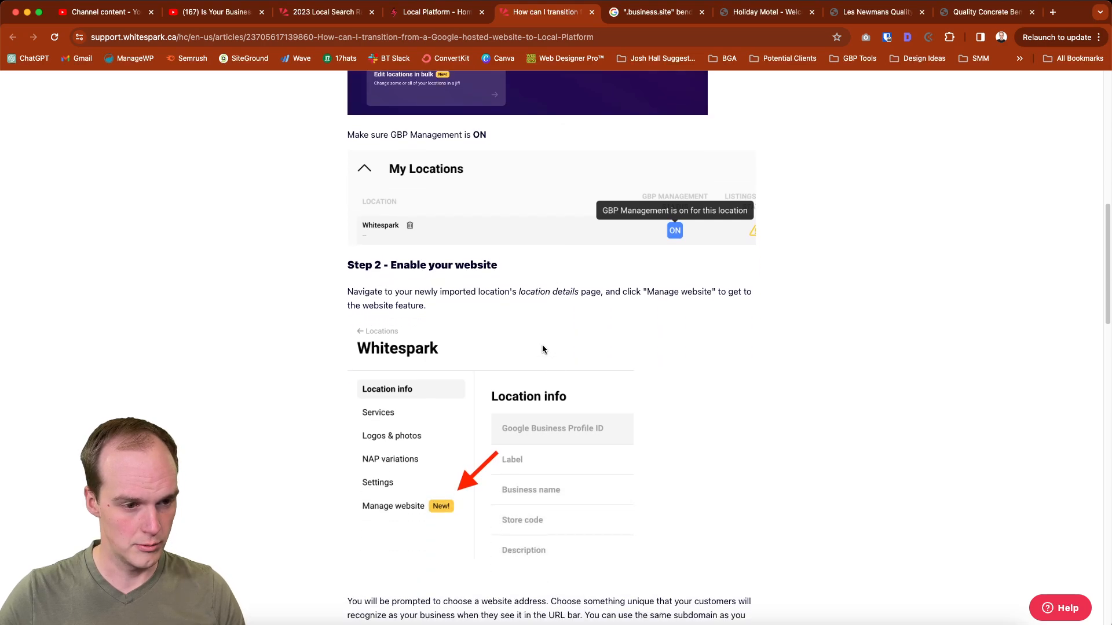
pyautogui.scroll(-5, 444, 319)
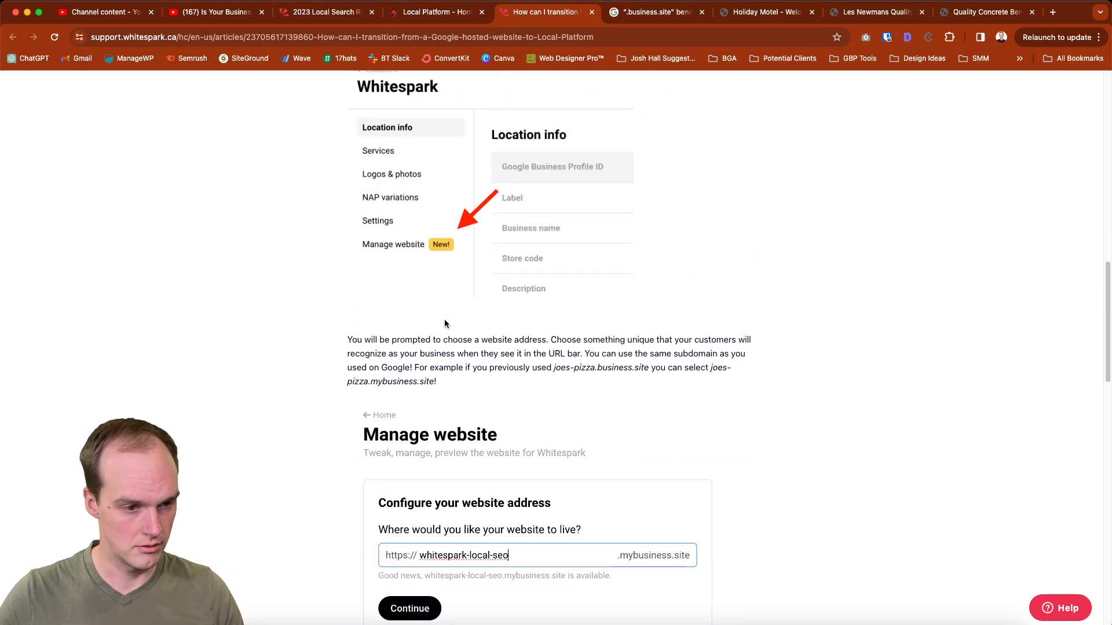
# Return to the Local Platform and open website management for the Thencan Designs | Bend Web Design + SEO location
pyautogui.click(421, 10)
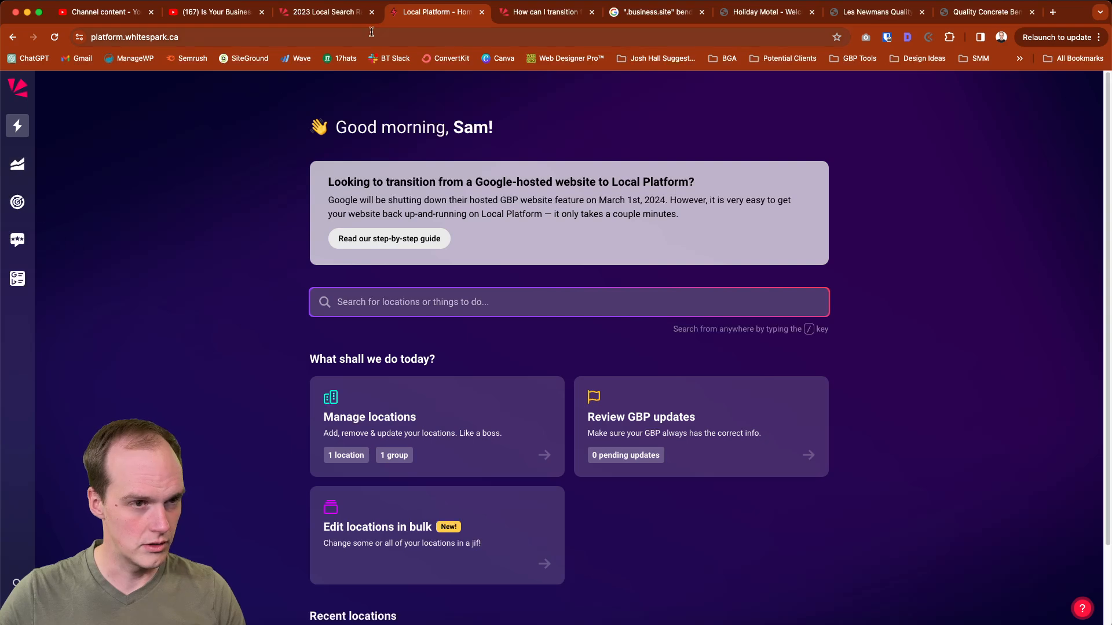
pyautogui.scroll(-3, 504, 195)
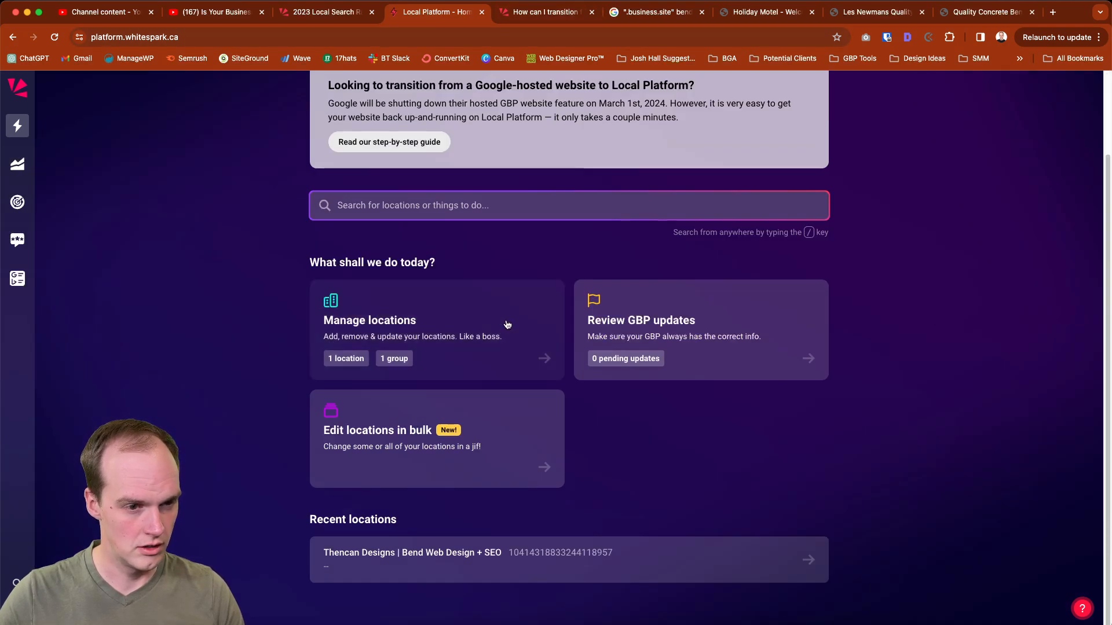
pyautogui.click(545, 359)
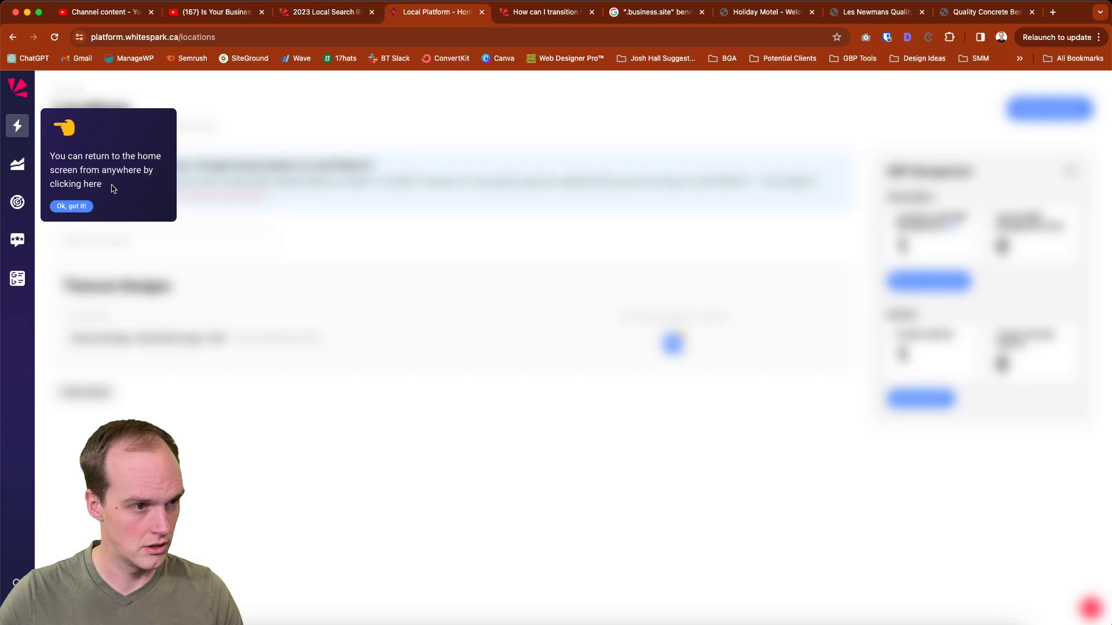
pyautogui.click(70, 206)
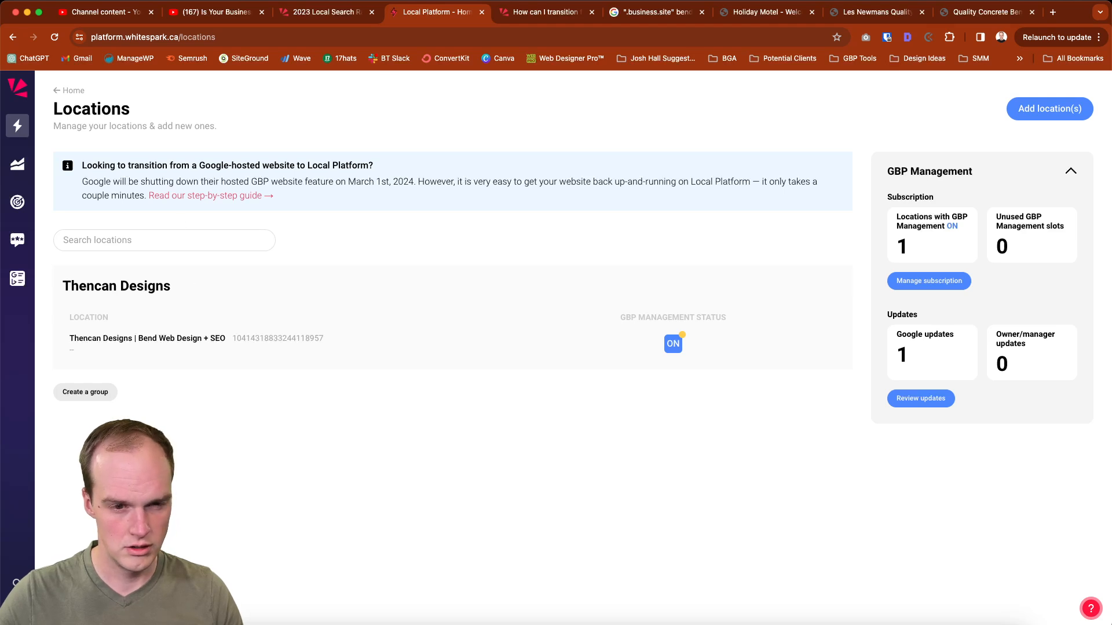
pyautogui.click(712, 346)
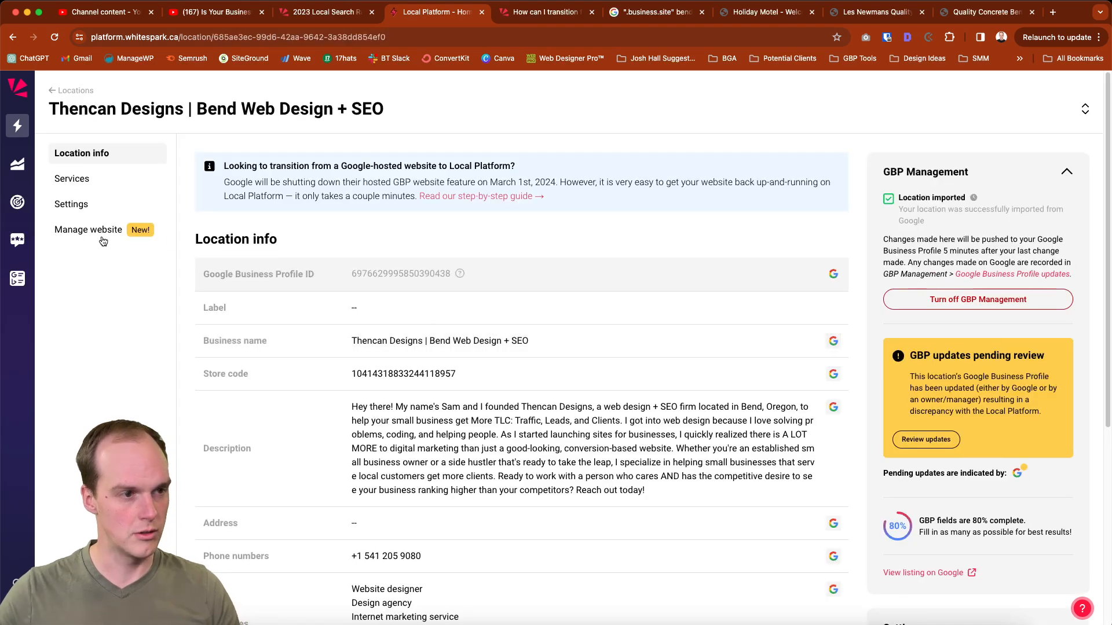
pyautogui.click(102, 237)
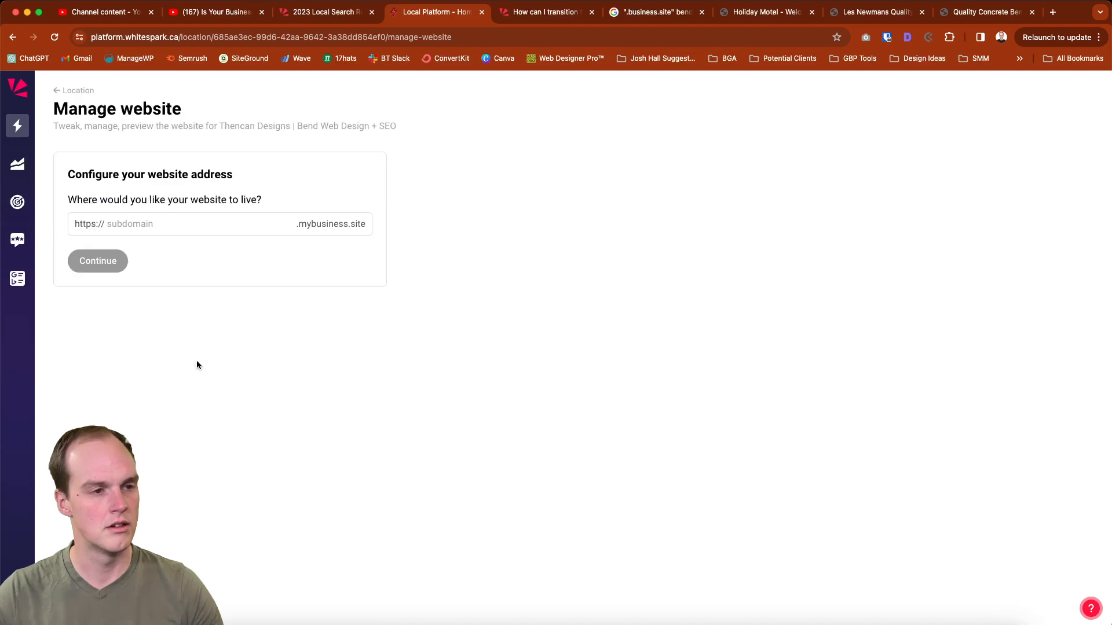
# Set the website address to thencandesigns.mybusiness.site and continue to generate the site
pyautogui.click(161, 226)
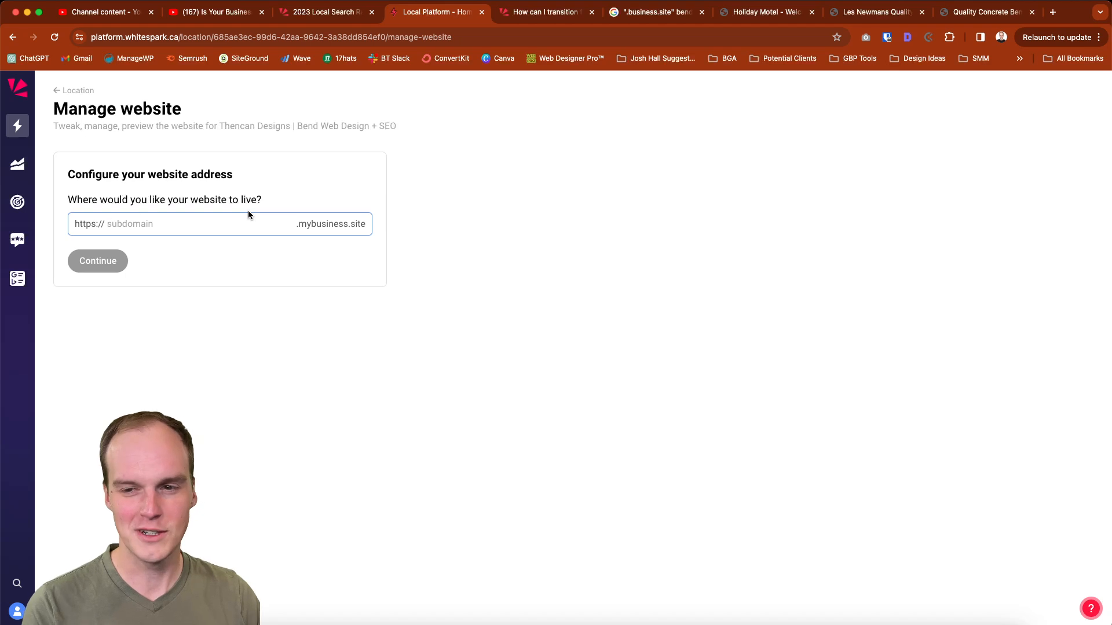
pyautogui.write('thencandes')
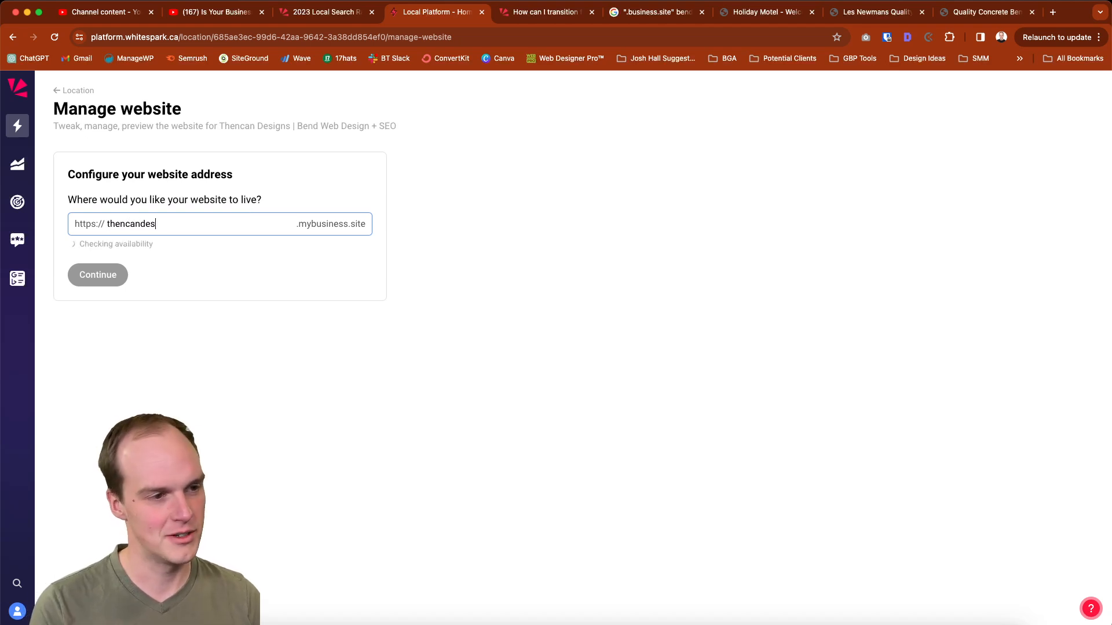
pyautogui.write('igns')
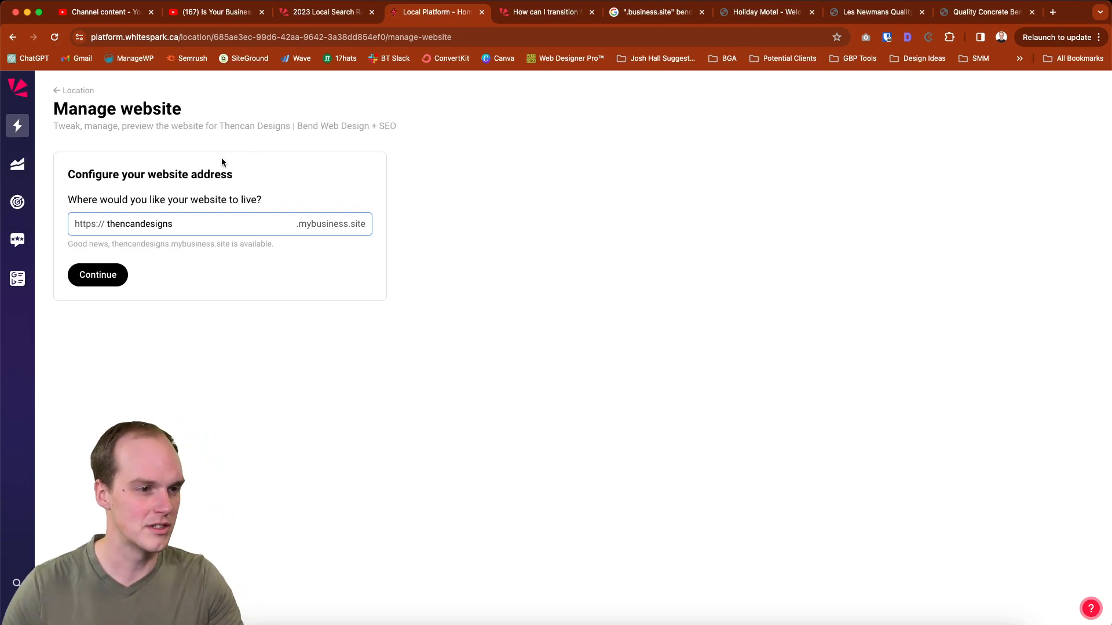
pyautogui.click(98, 284)
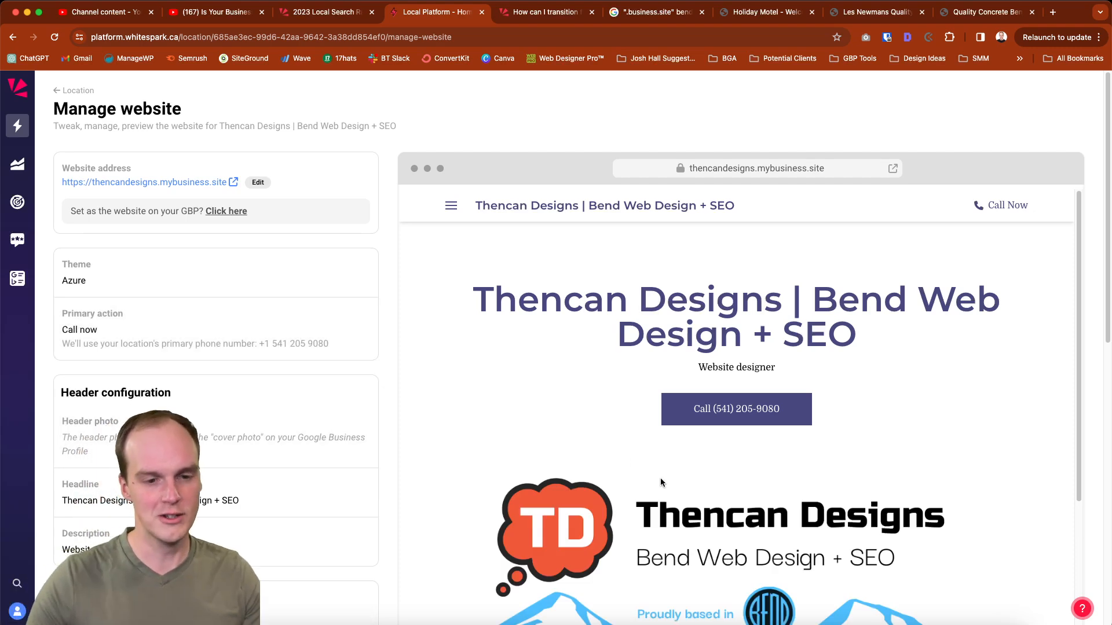
# Examine the generated website preview from header to contact section, including the updates, gallery and opening hours
pyautogui.scroll(-4, 660, 480)
pyautogui.scroll(-5, 659, 482)
pyautogui.scroll(-15, 656, 480)
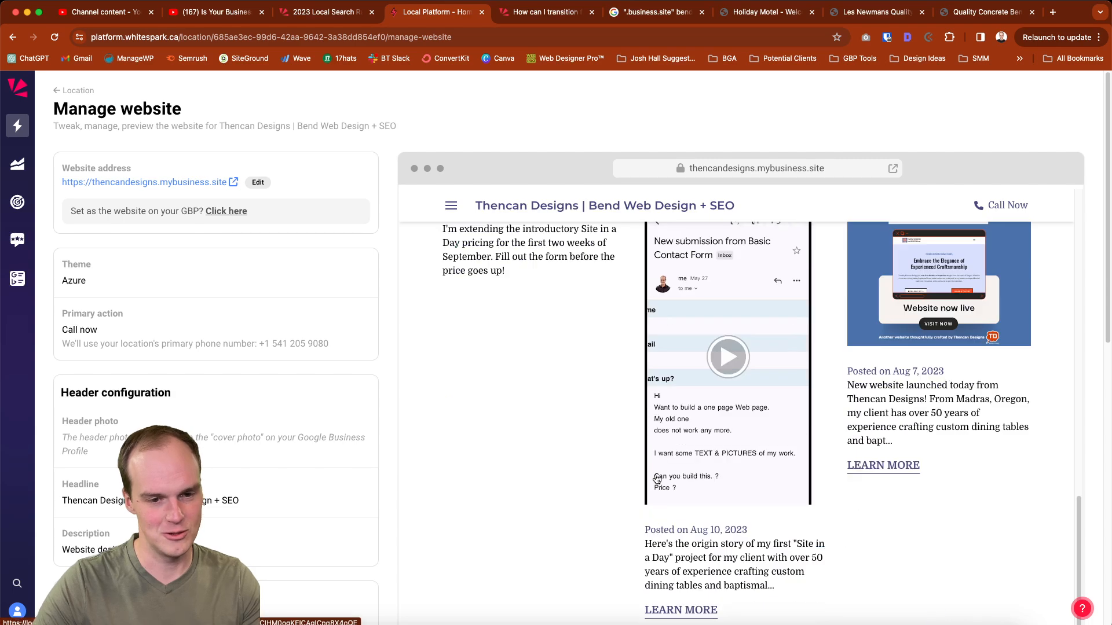
pyautogui.scroll(-1, 650, 473)
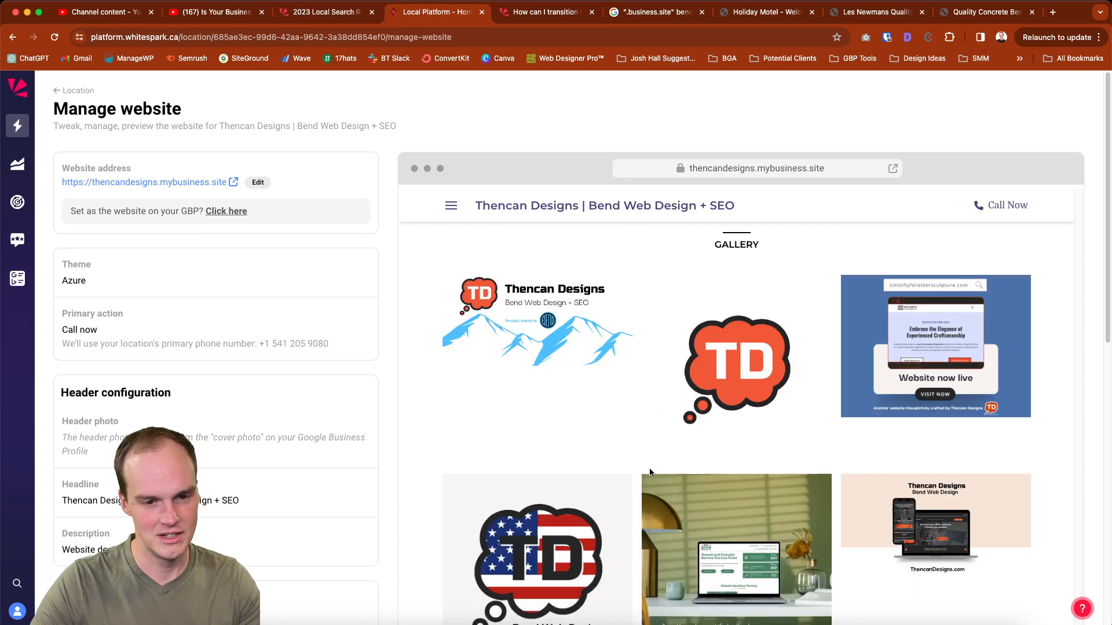
pyautogui.scroll(-10, 697, 550)
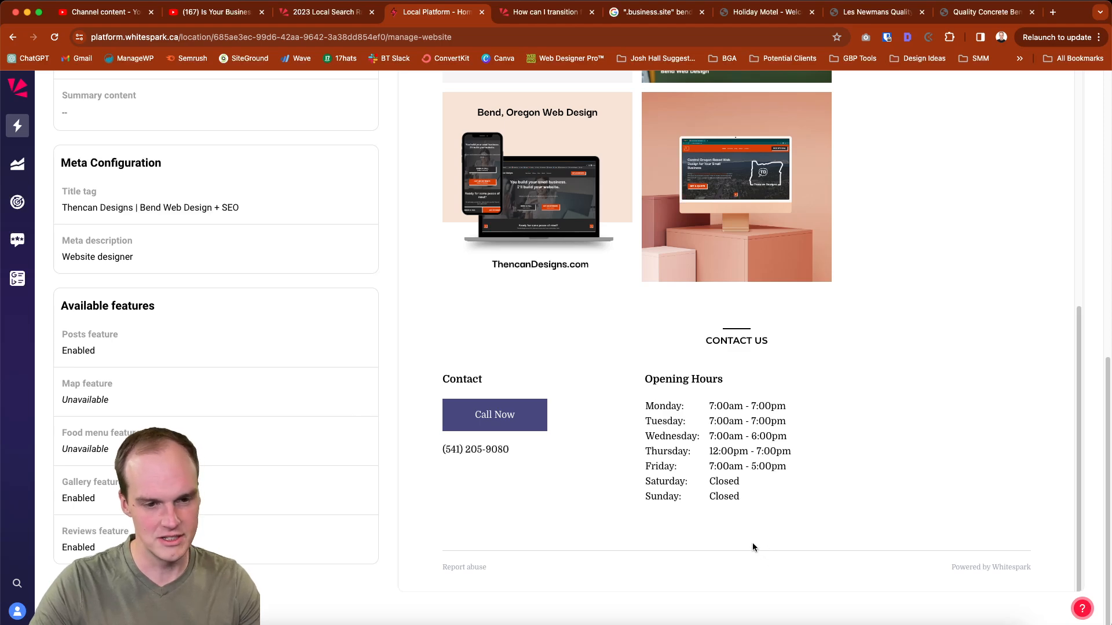
pyautogui.scroll(10, 753, 489)
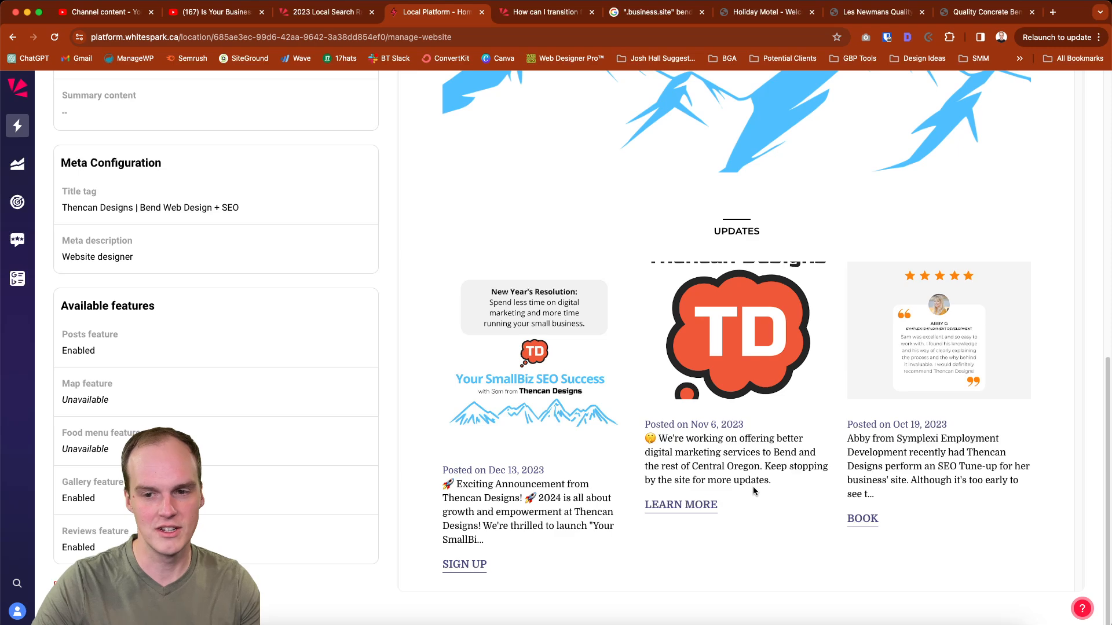
pyautogui.scroll(6, 753, 491)
pyautogui.scroll(5, 753, 491)
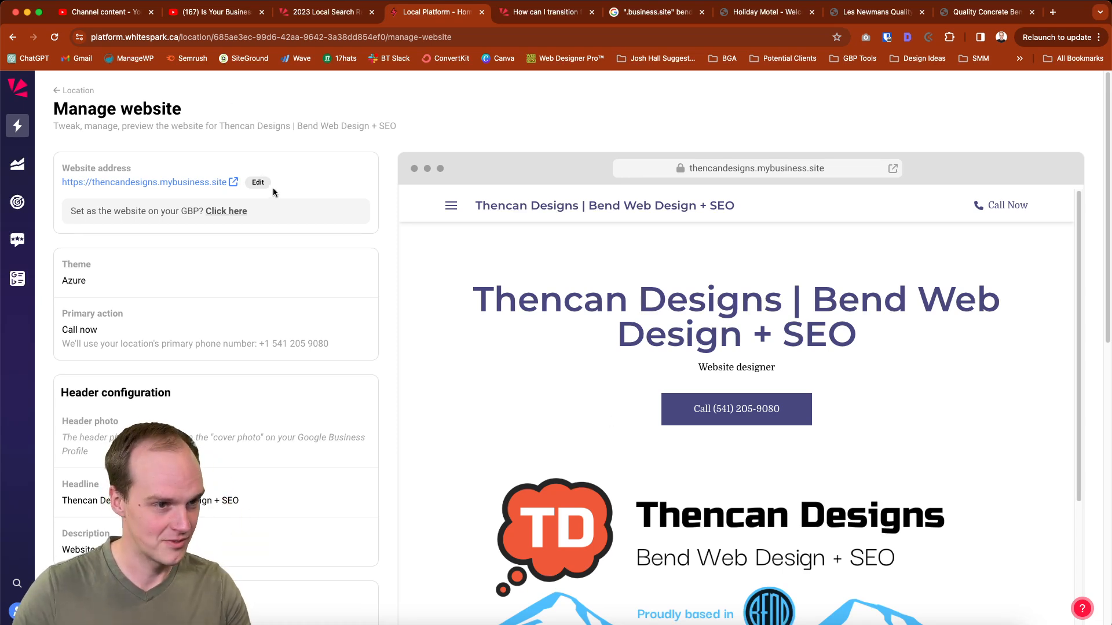
# Change the website theme to Noble and save it
pyautogui.click(231, 286)
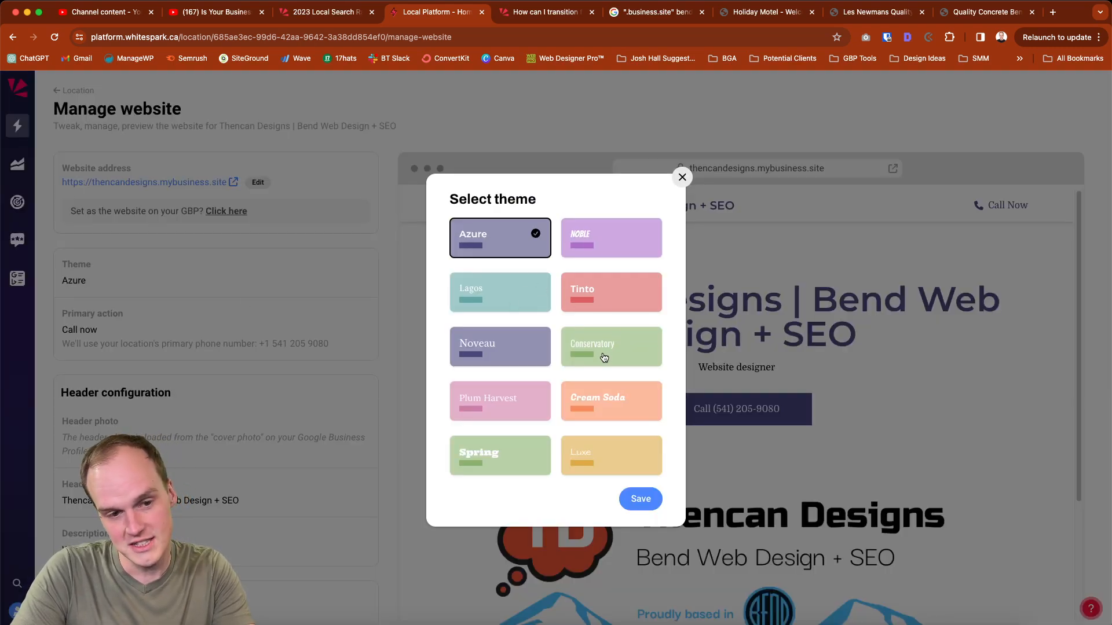
pyautogui.click(631, 251)
pyautogui.click(640, 498)
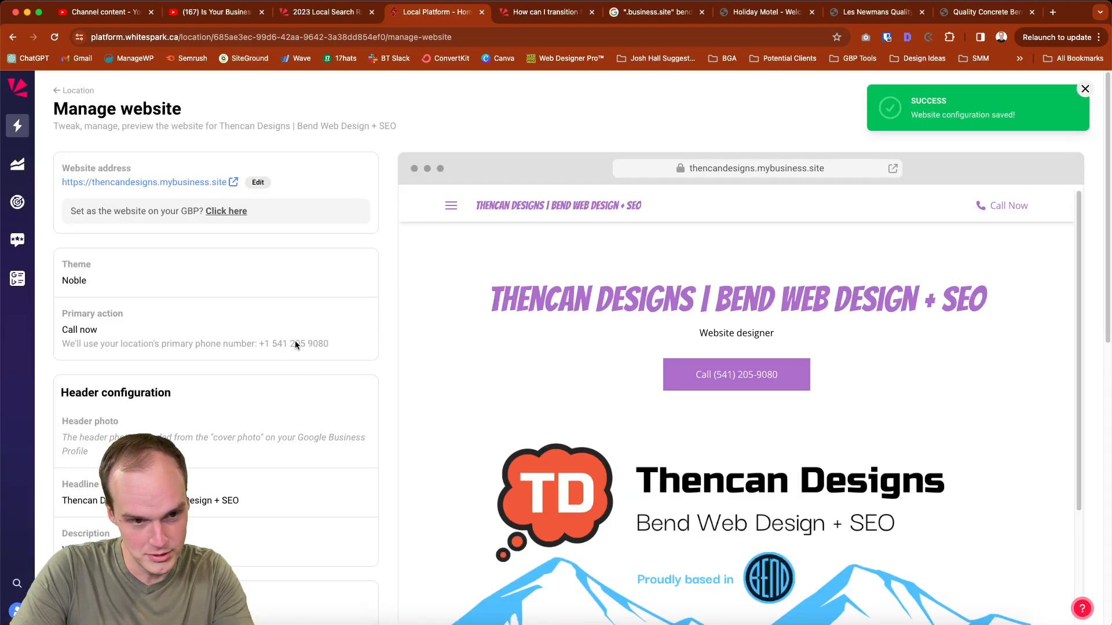
# Change the website theme to Noveau and save it
pyautogui.click(106, 289)
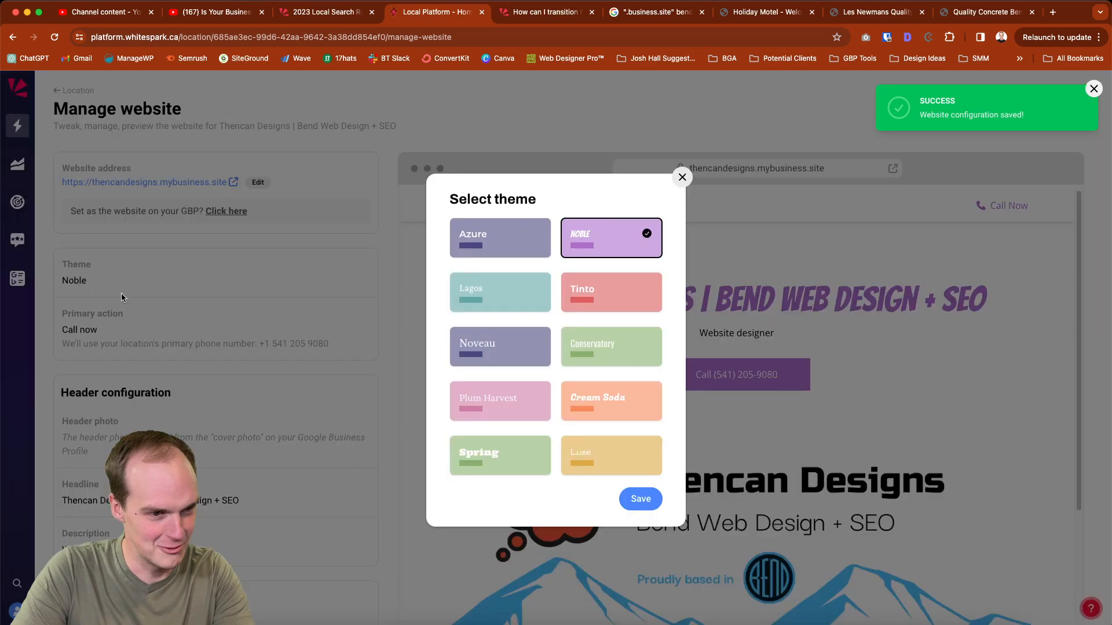
pyautogui.click(515, 363)
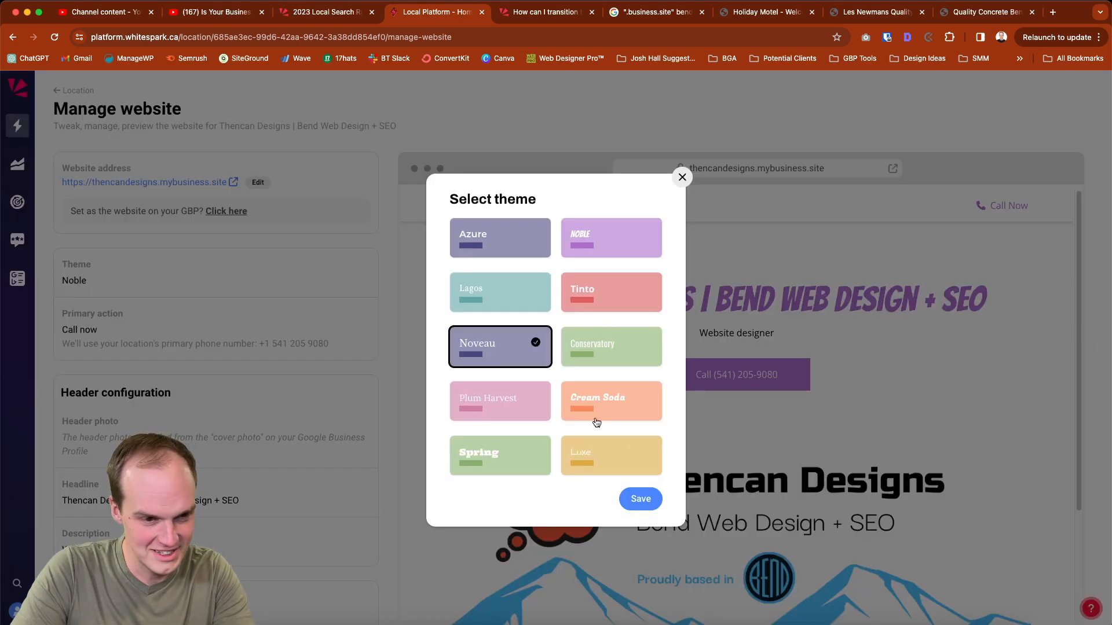
pyautogui.click(626, 502)
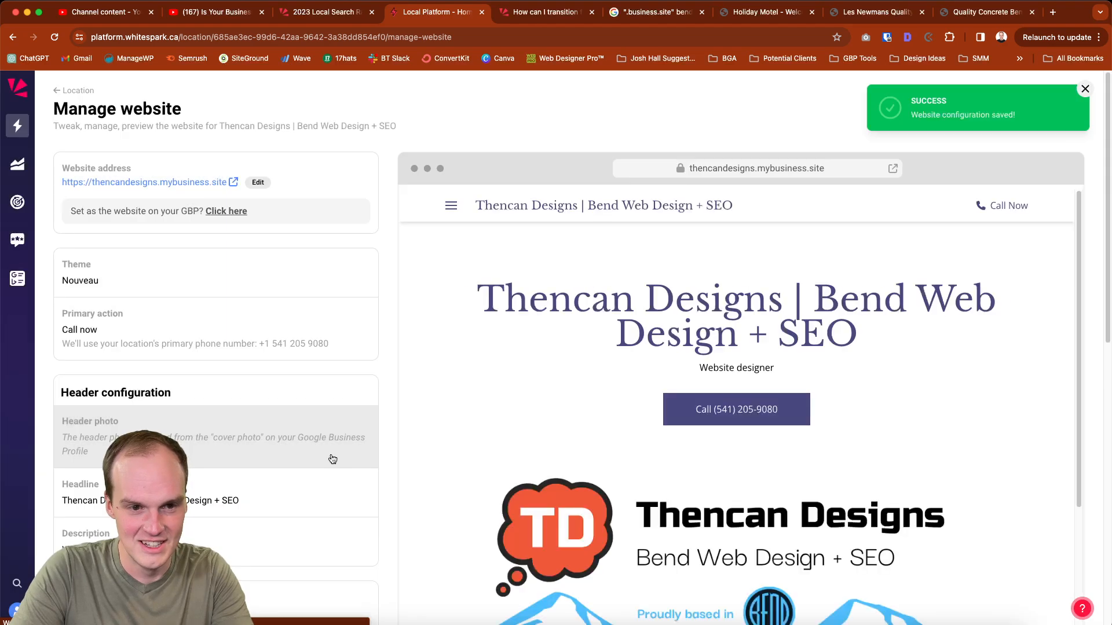
# Change the website theme to Cream Soda and save it
pyautogui.click(150, 272)
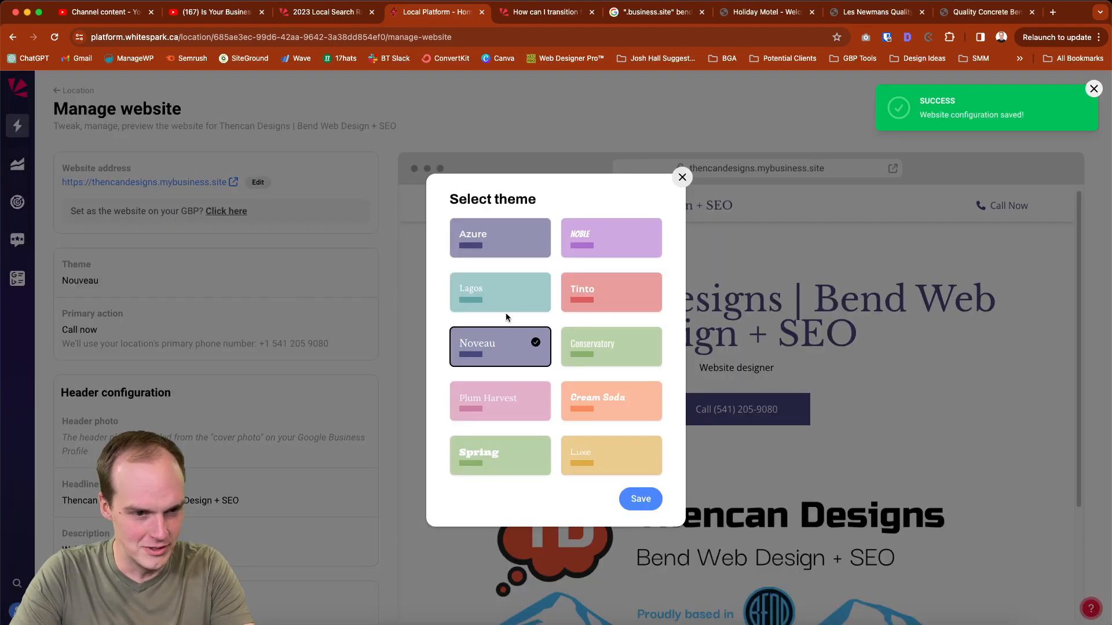
pyautogui.click(609, 404)
pyautogui.click(640, 499)
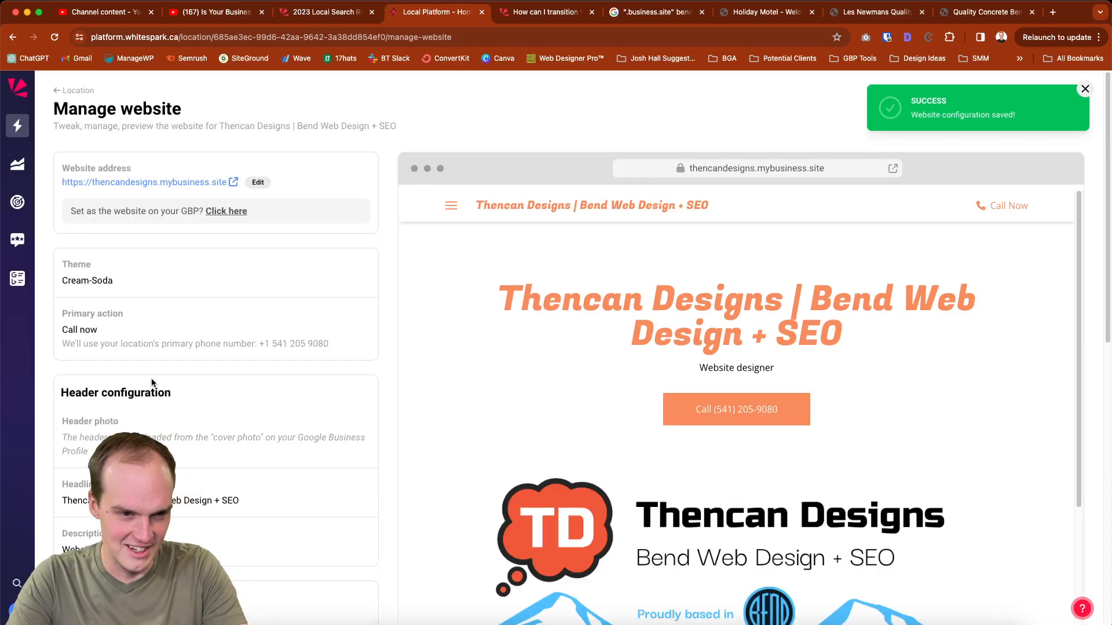
# Set the website's primary action type to Message us and save it
pyautogui.scroll(-1, 158, 389)
pyautogui.scroll(-1, 159, 390)
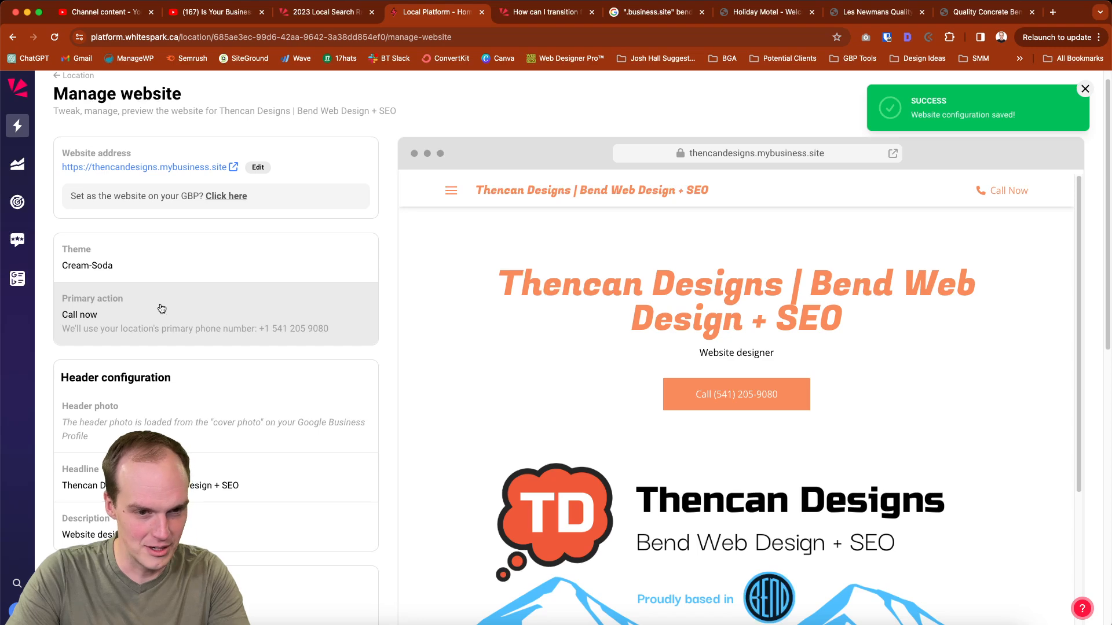
pyautogui.click(162, 308)
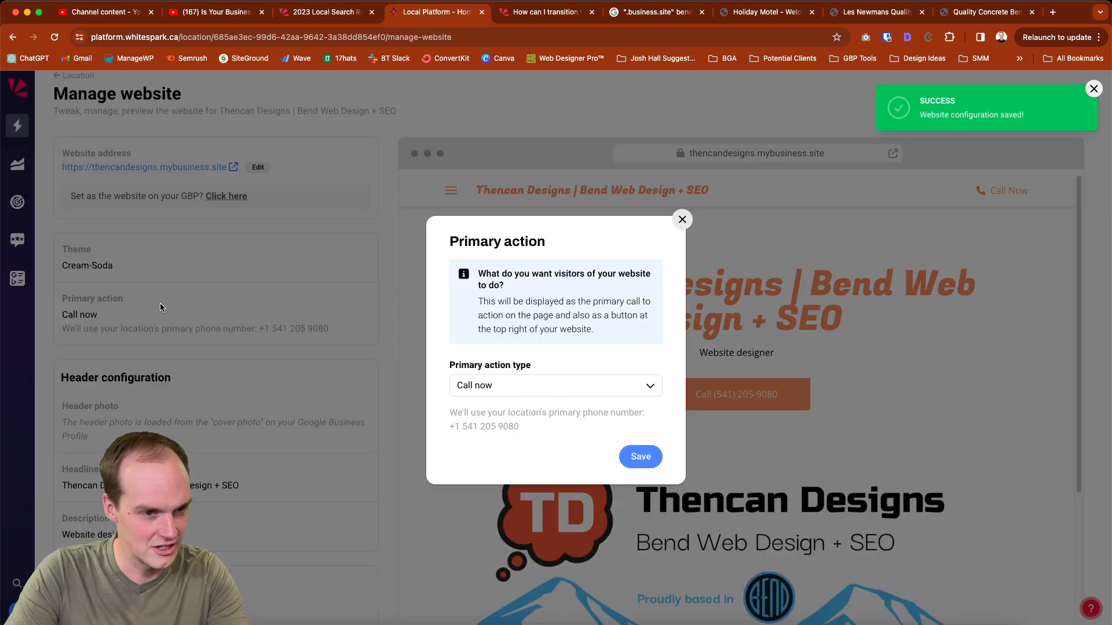
pyautogui.click(473, 392)
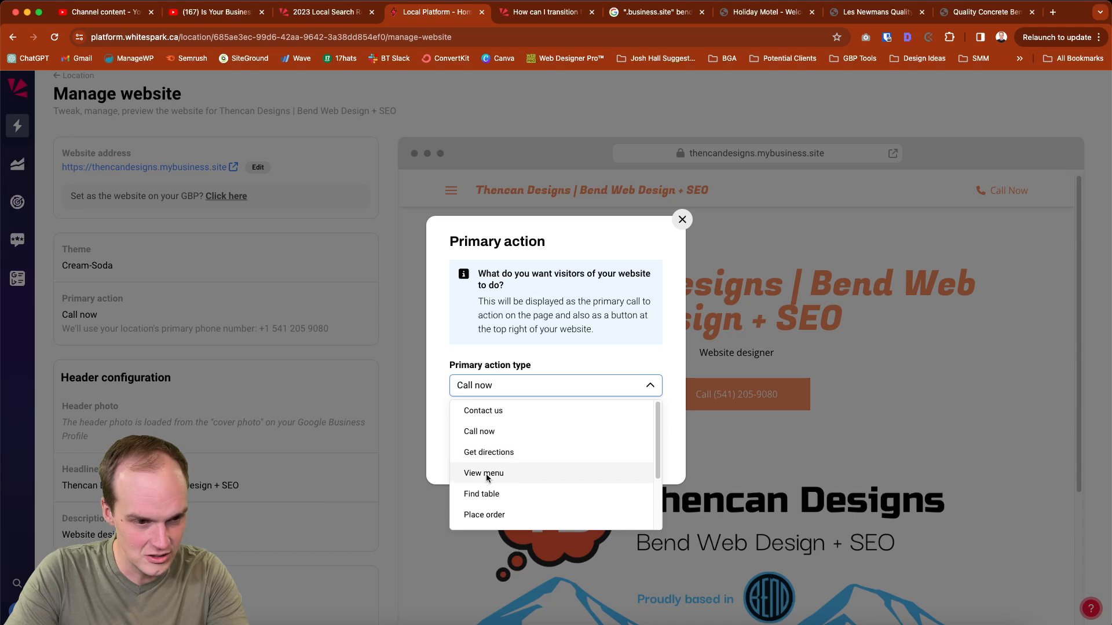
pyautogui.scroll(-3, 519, 471)
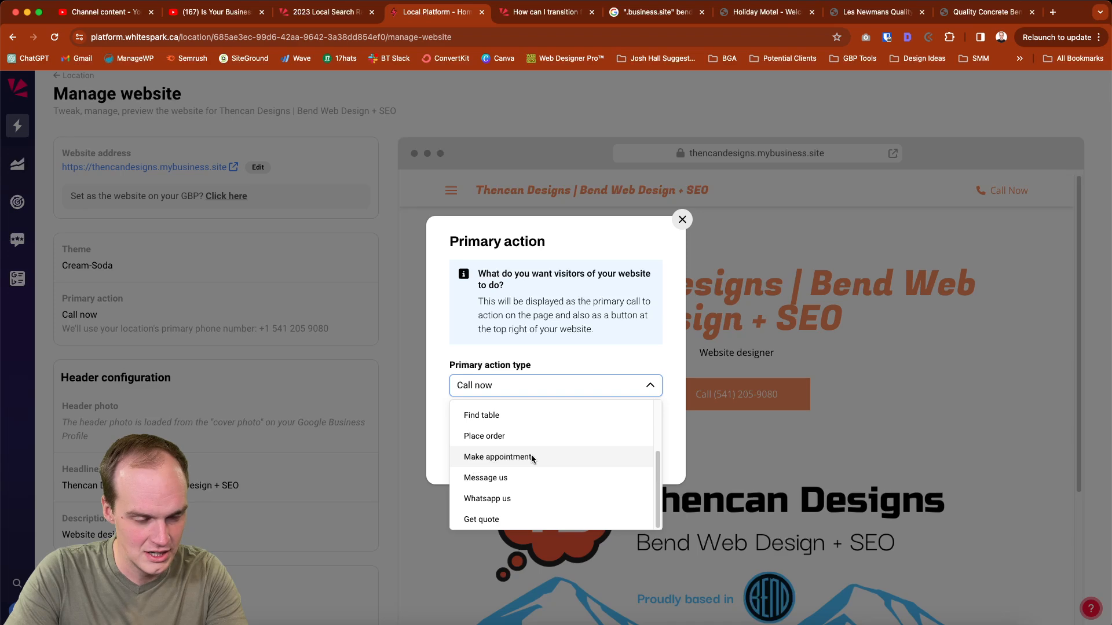
pyautogui.click(533, 482)
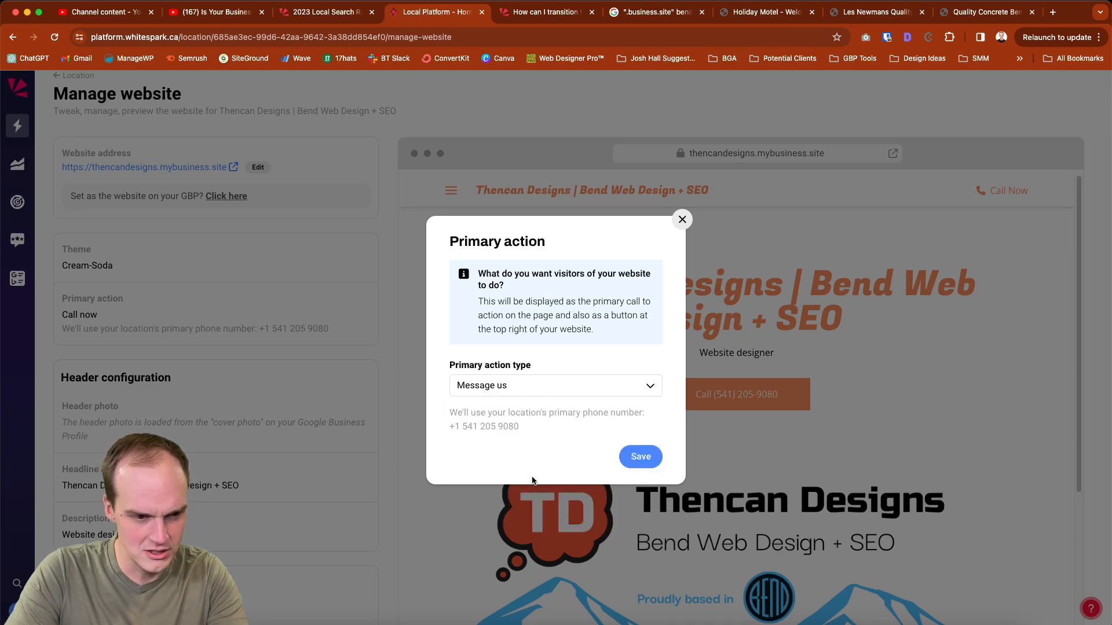
pyautogui.click(640, 457)
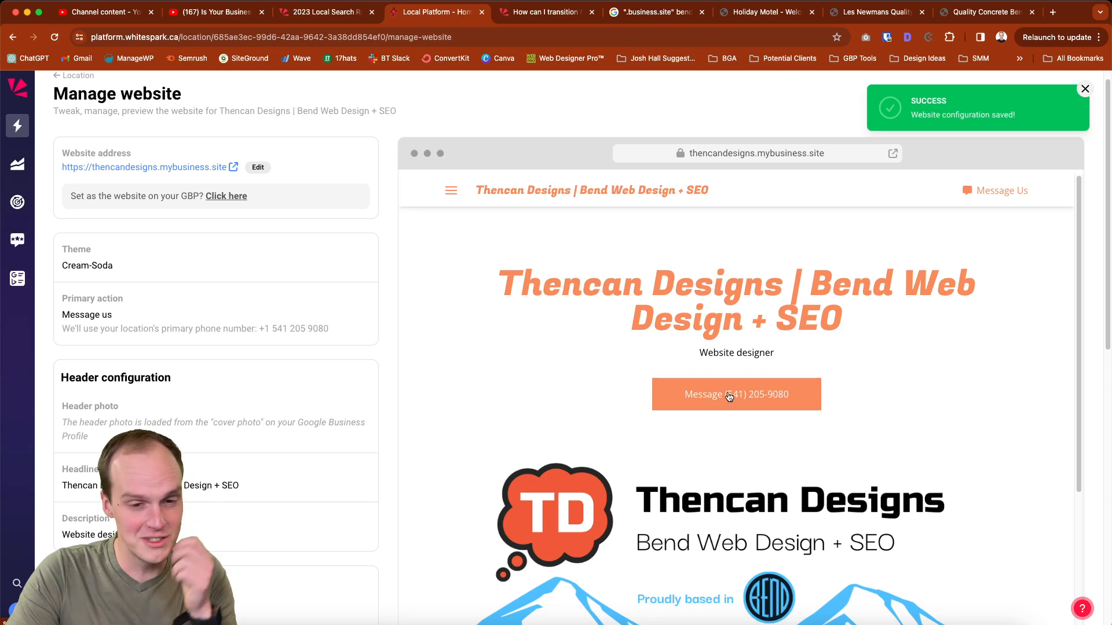
# Set the primary action type to Get quote, enter the business's contact e-mail as recipient, and save
pyautogui.click(102, 320)
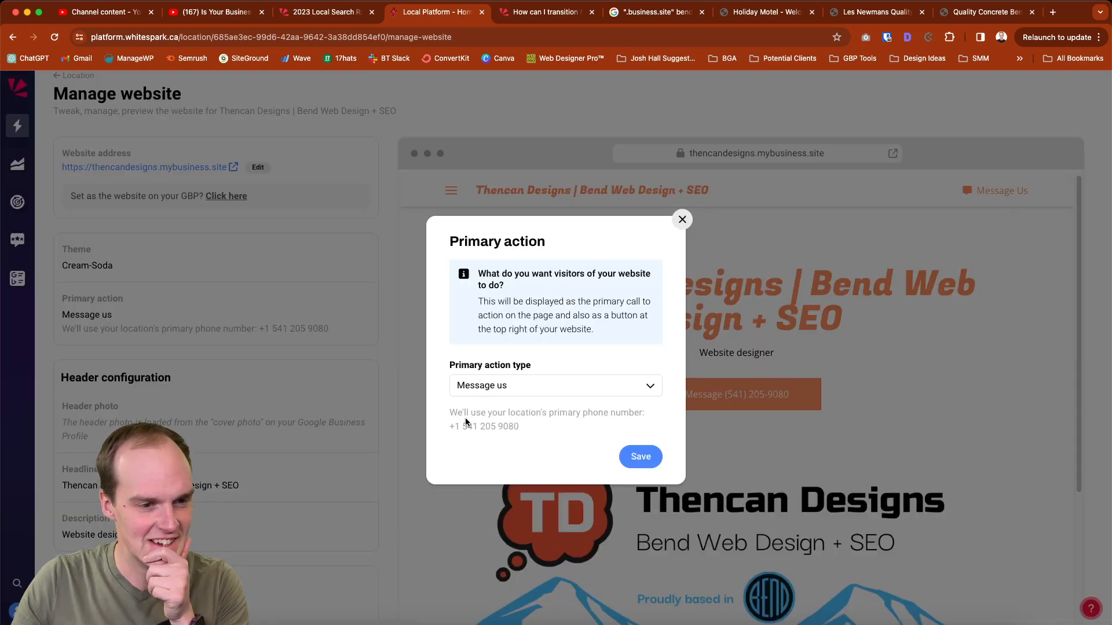
pyautogui.click(476, 391)
pyautogui.scroll(-3, 481, 464)
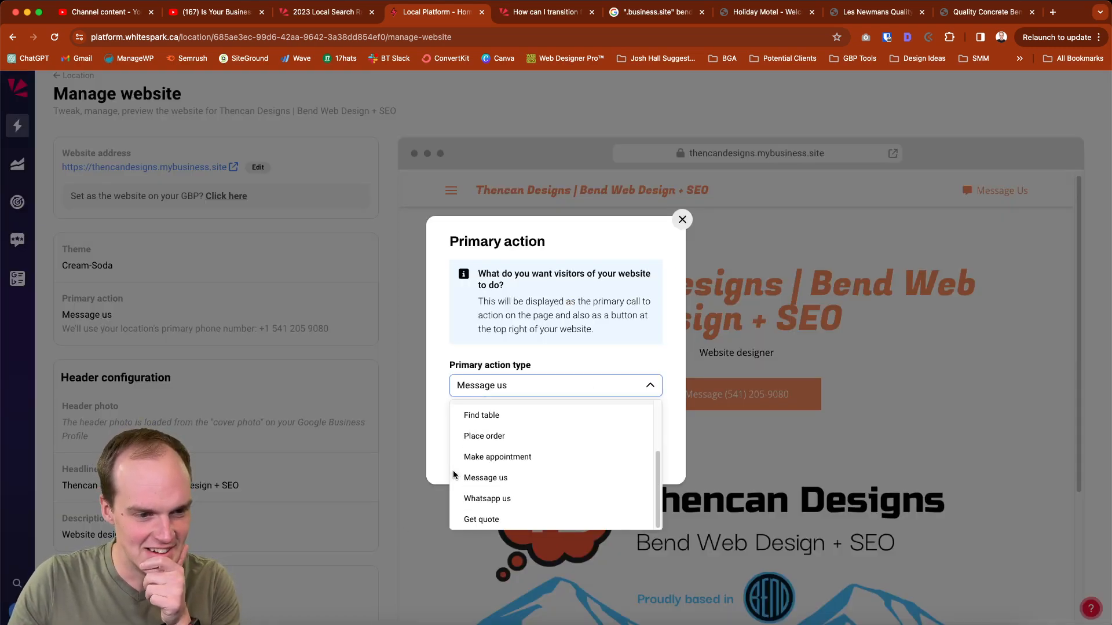
pyautogui.click(484, 521)
pyautogui.click(576, 428)
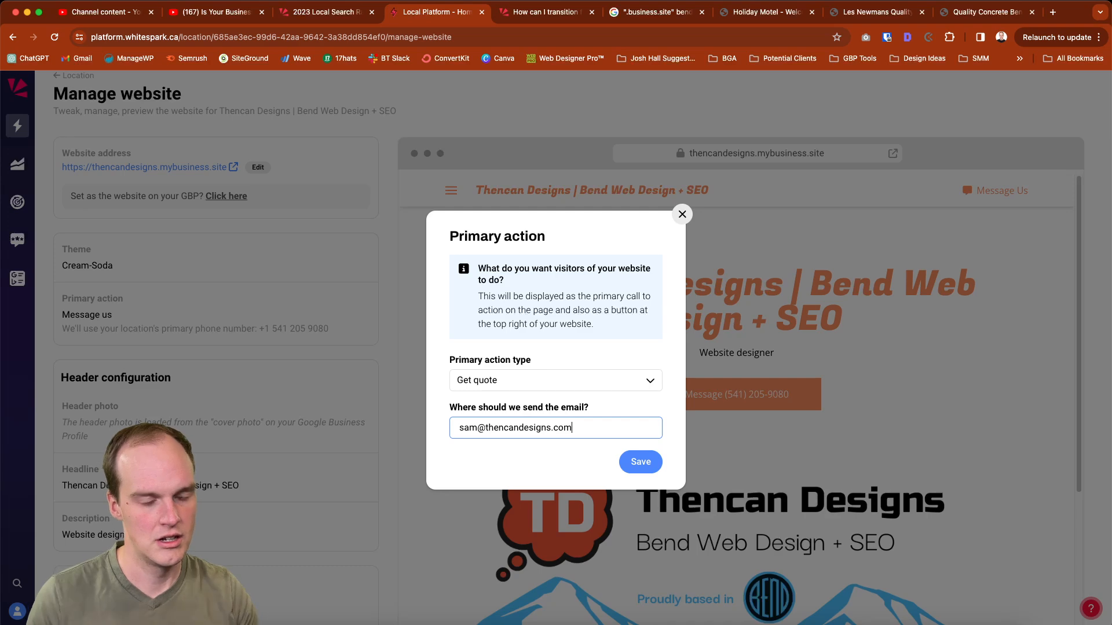
pyautogui.click(630, 462)
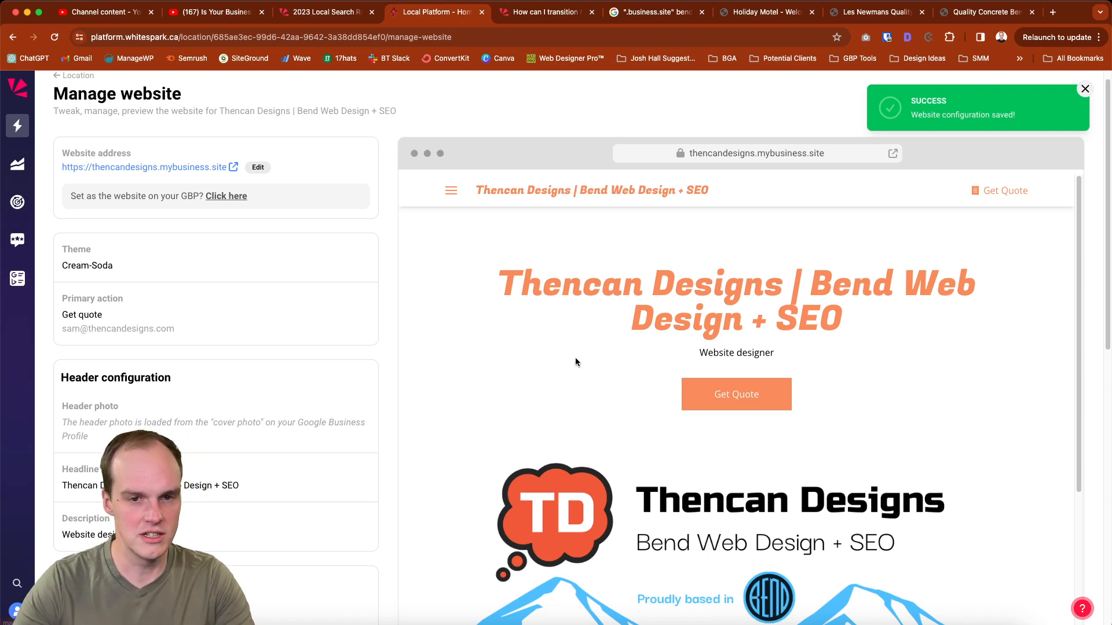
# Review the header photo information and the headline setting in the header configuration
pyautogui.scroll(-1, 191, 405)
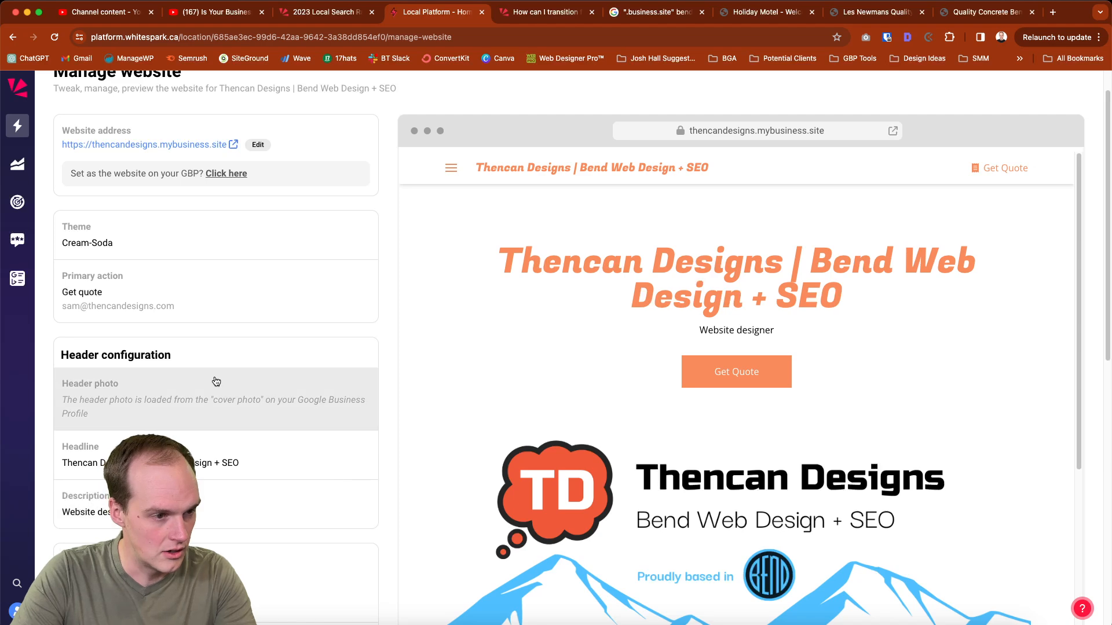
pyautogui.scroll(-3, 171, 421)
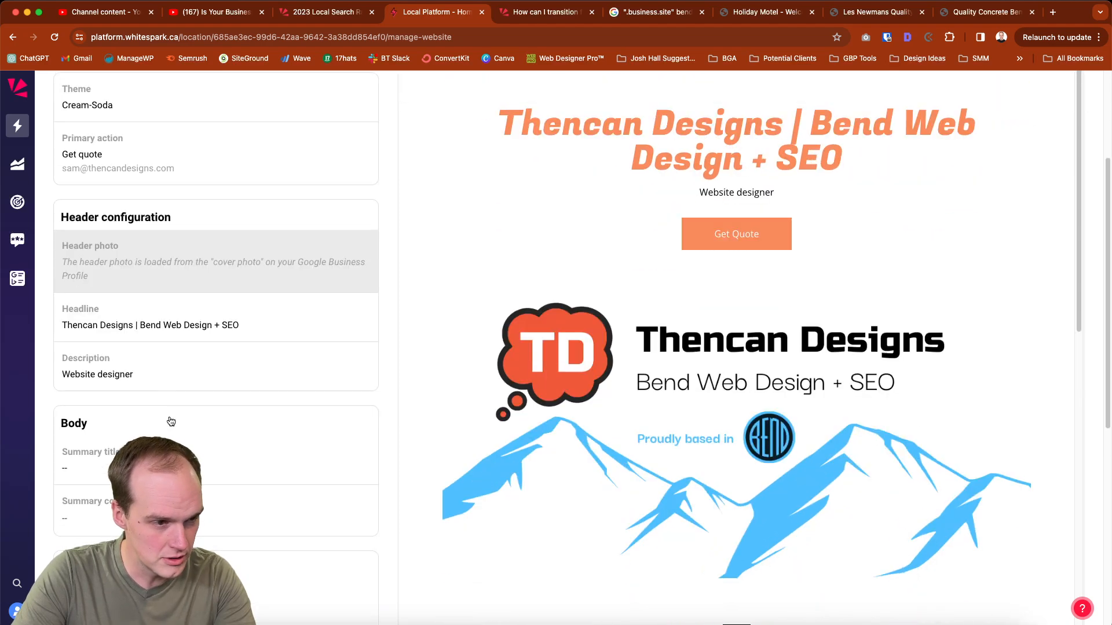
pyautogui.click(217, 274)
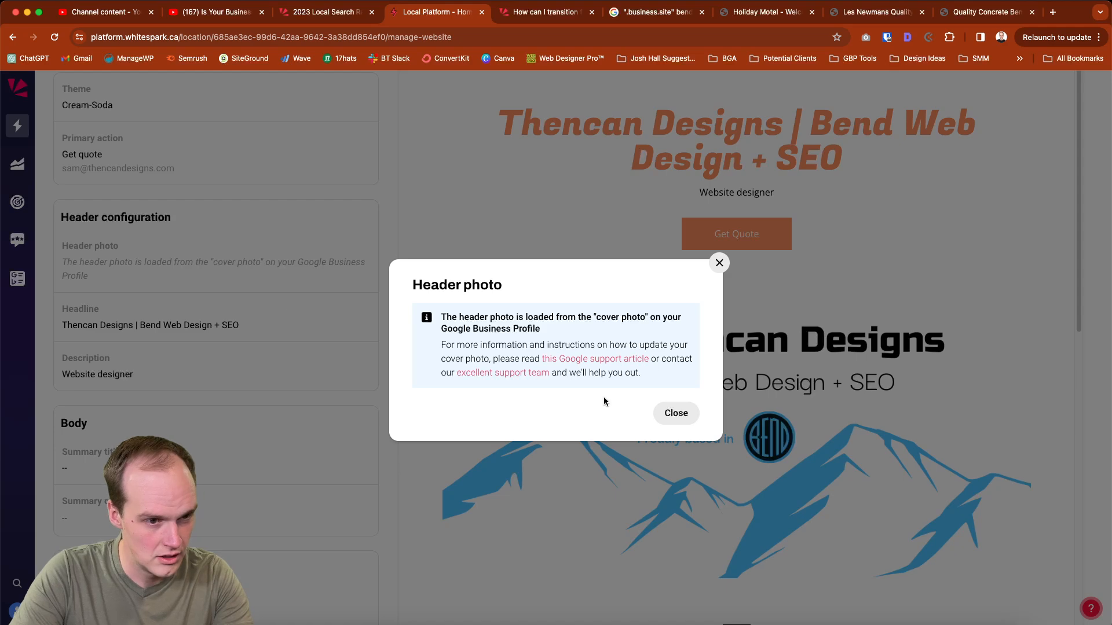
pyautogui.click(667, 416)
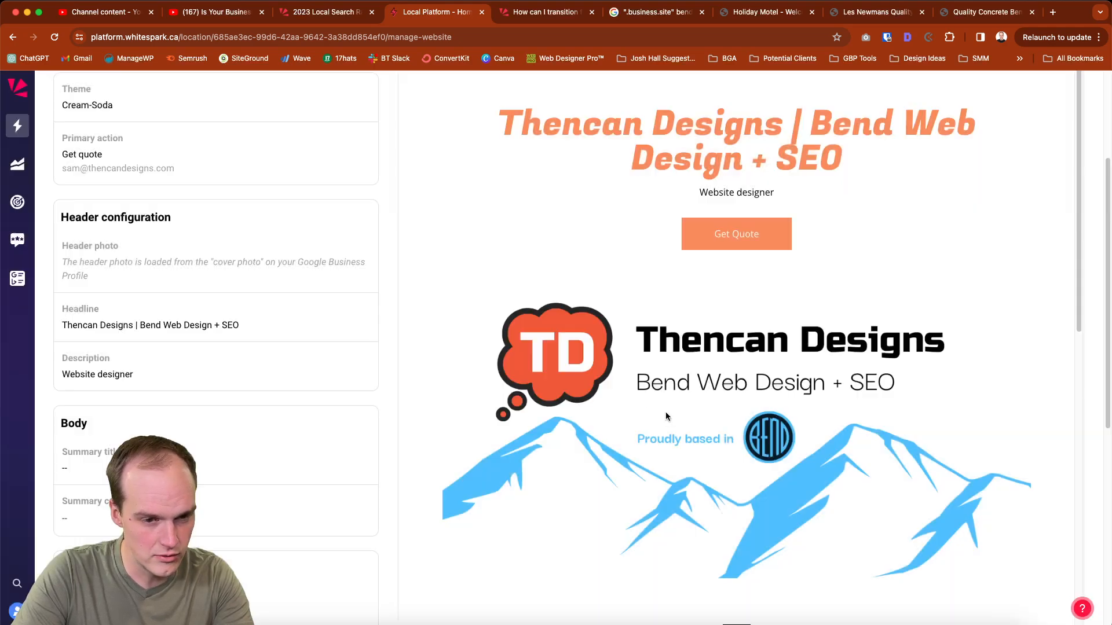
pyautogui.scroll(-1, 657, 443)
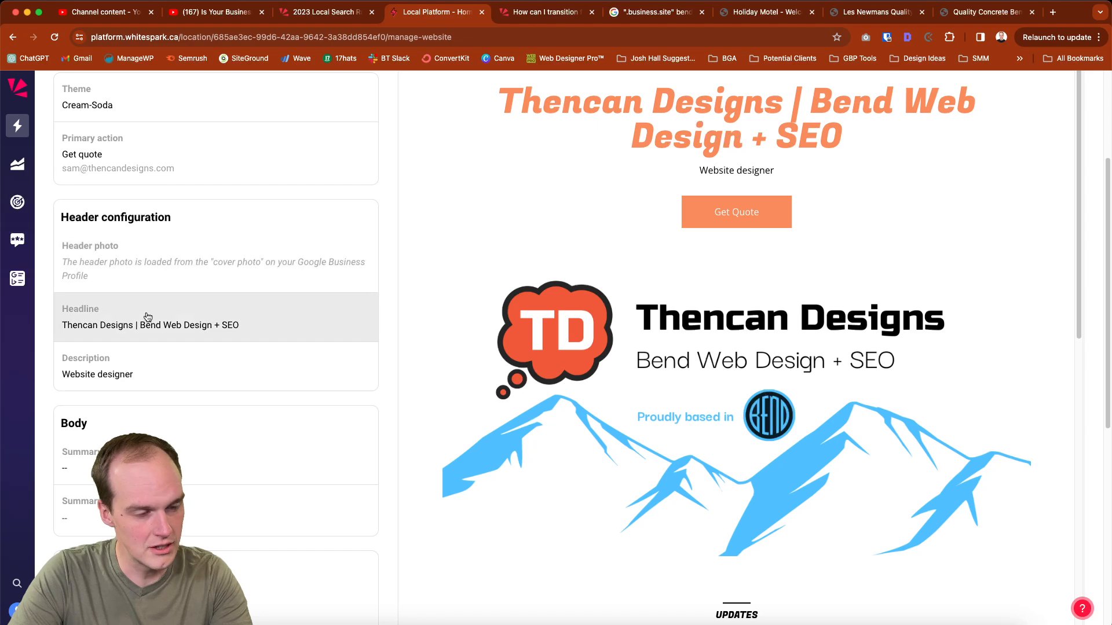
pyautogui.scroll(3, 166, 335)
pyautogui.scroll(-2, 166, 335)
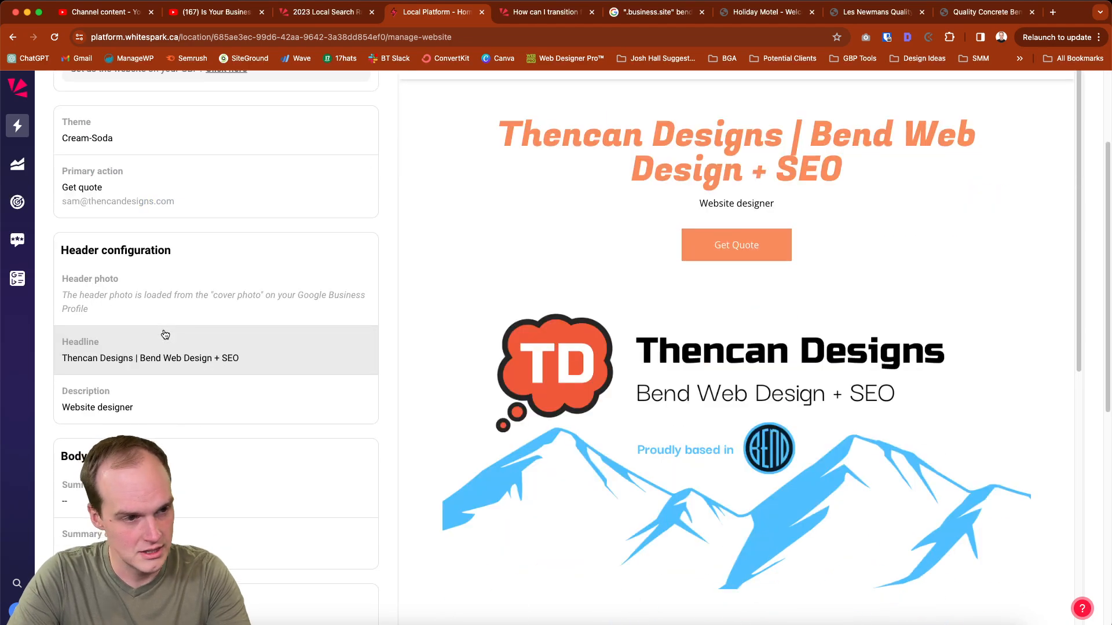
pyautogui.click(171, 353)
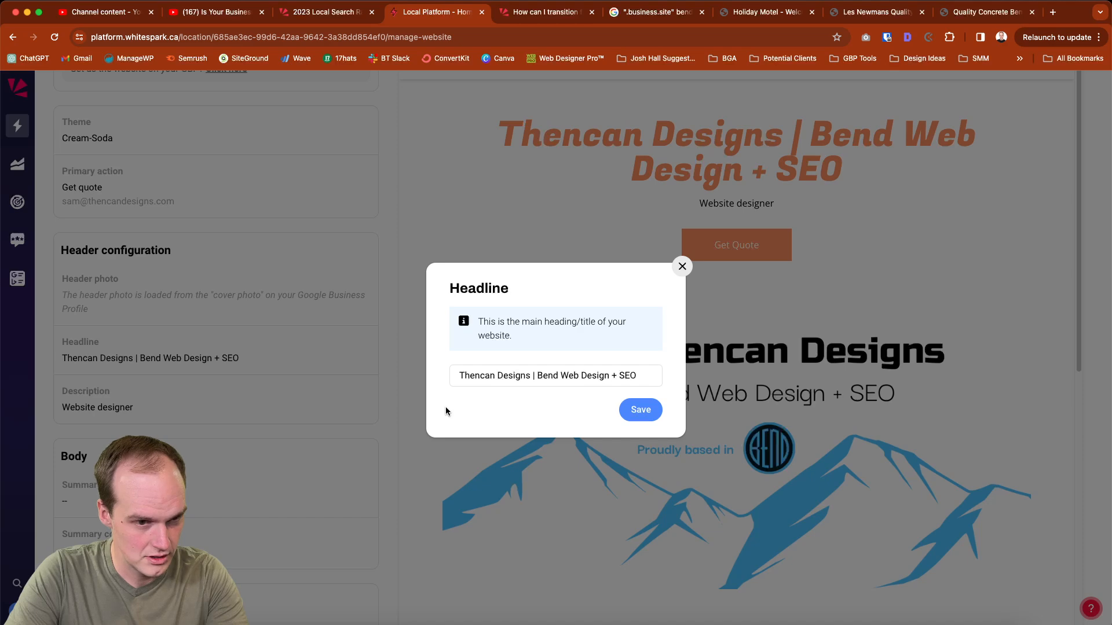
pyautogui.click(676, 271)
# Extend the header description to "Website designer in Bend" and save it
pyautogui.scroll(-1, 224, 392)
pyautogui.click(224, 389)
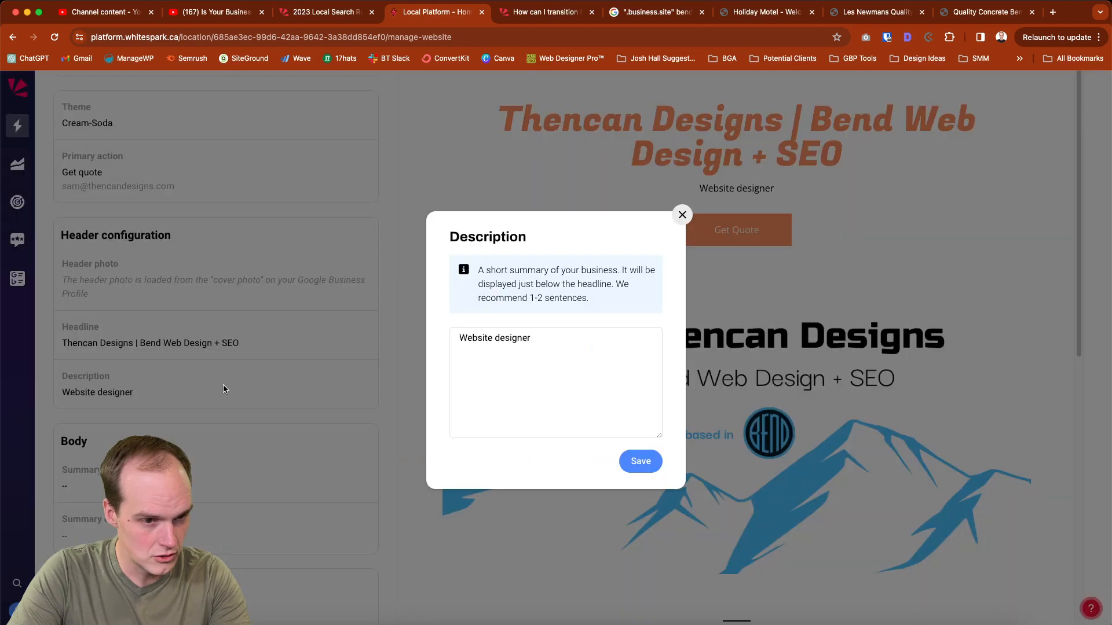
pyautogui.click(684, 215)
pyautogui.click(294, 375)
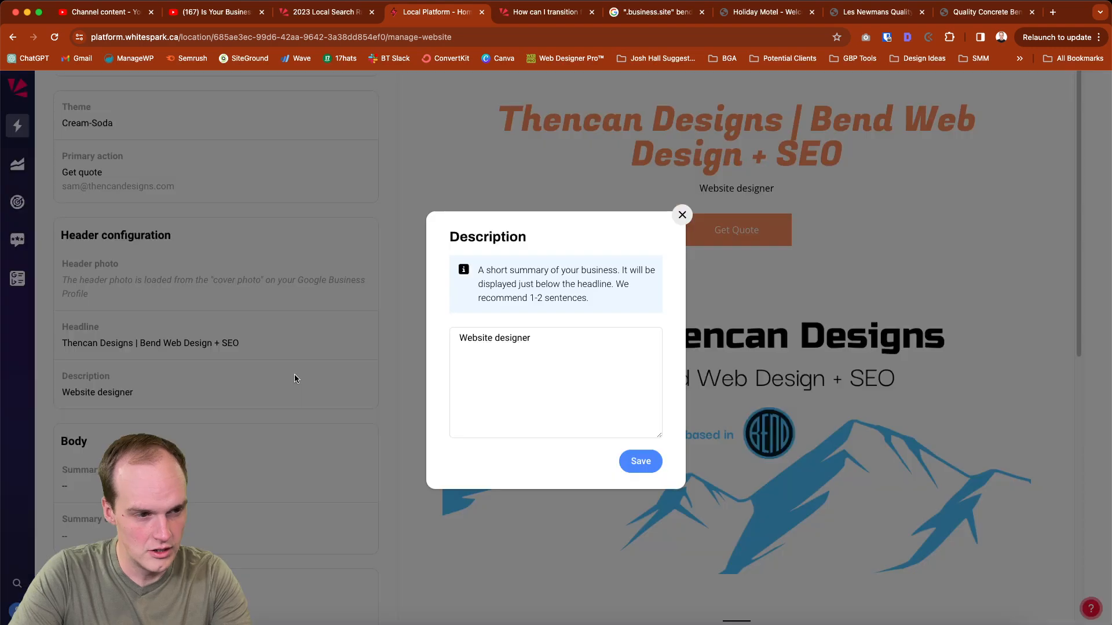
pyautogui.click(608, 331)
pyautogui.write('in Bend')
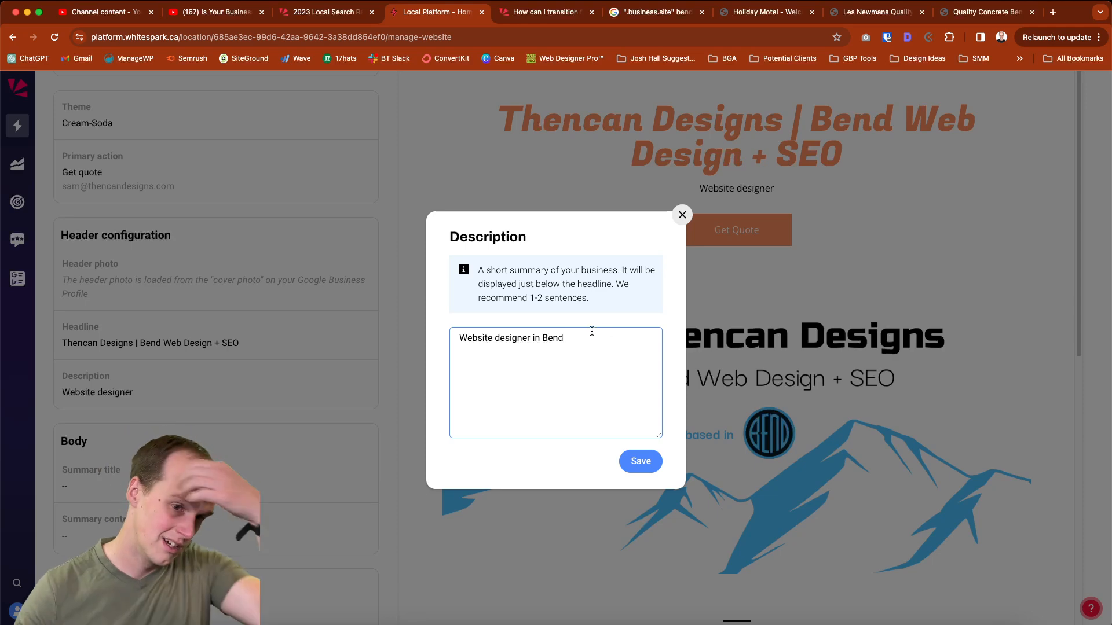
pyautogui.click(638, 463)
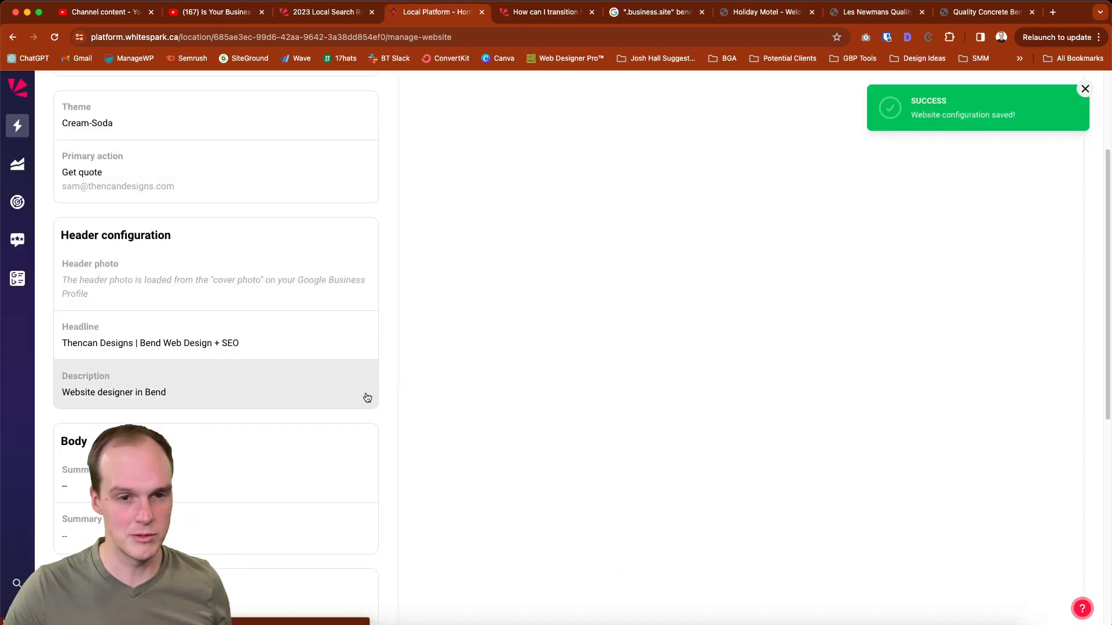
# Review the summary title and summary content editors in the website's body settings
pyautogui.scroll(-3, 323, 409)
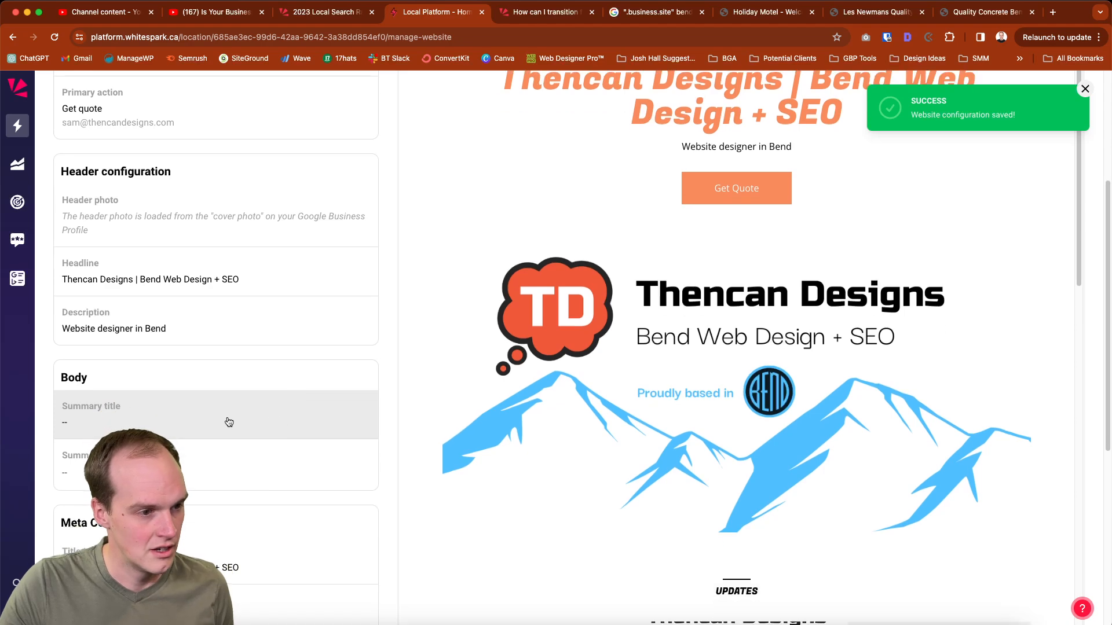
pyautogui.click(237, 418)
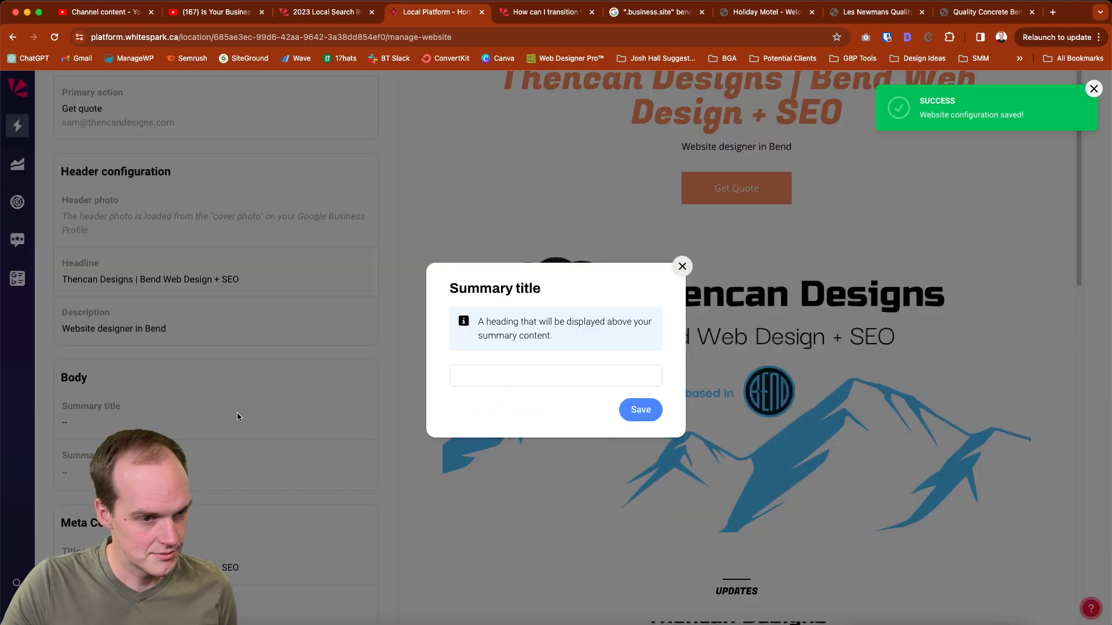
pyautogui.click(682, 267)
pyautogui.click(278, 463)
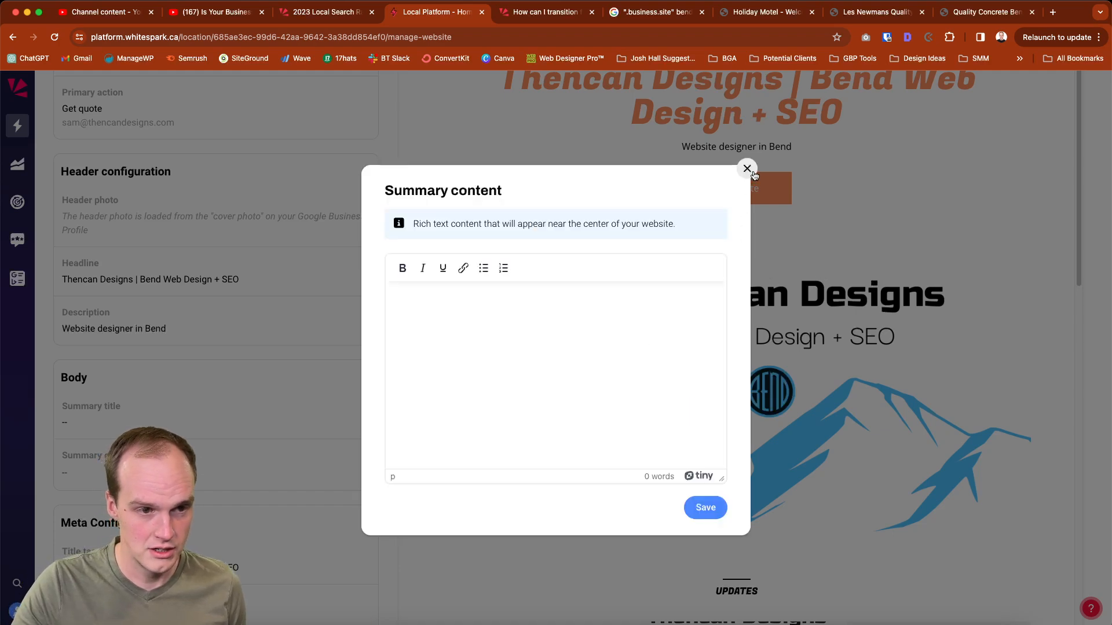
pyautogui.click(747, 169)
# Set the body summary title to "Top-rated SEO Agency in Bend, Oregon", save it, and check the website preview
pyautogui.click(99, 422)
pyautogui.click(498, 374)
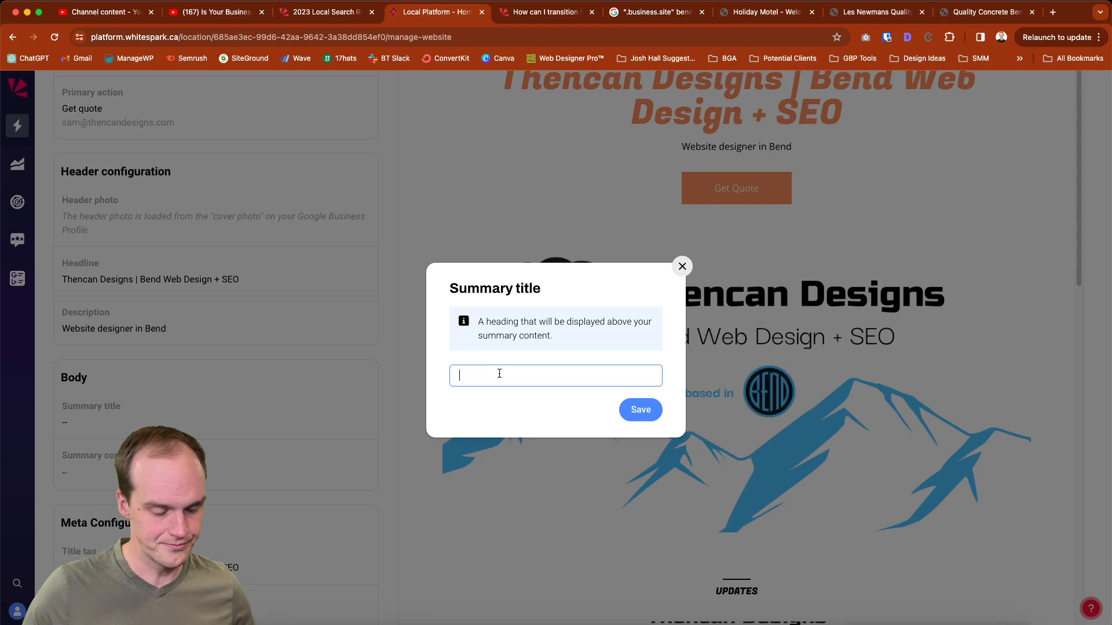
pyautogui.write('T')
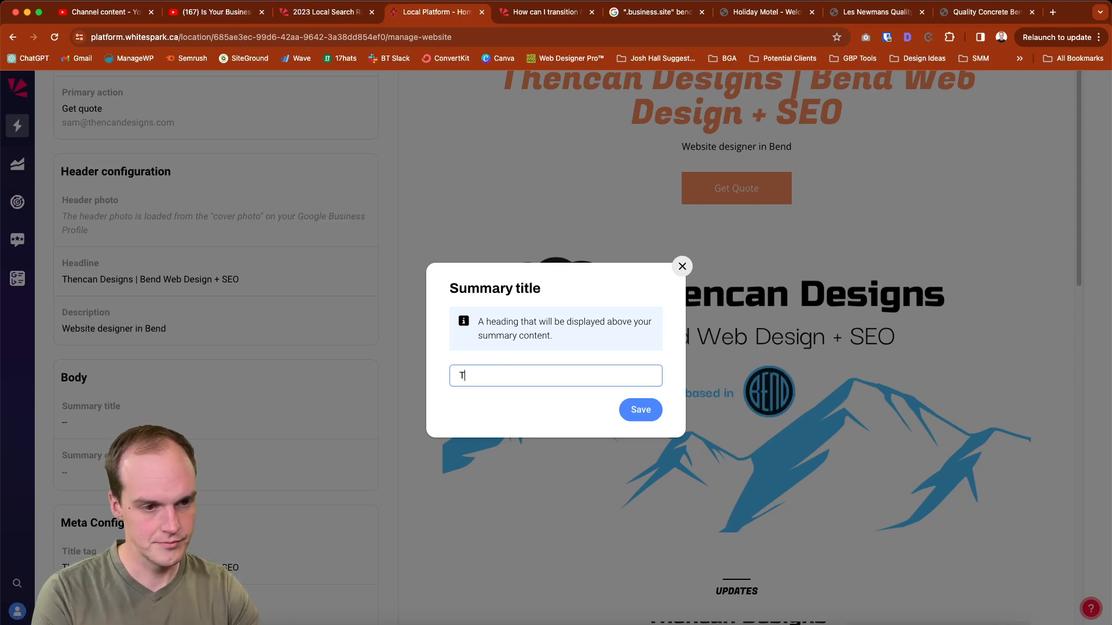
pyautogui.write('op-rated ')
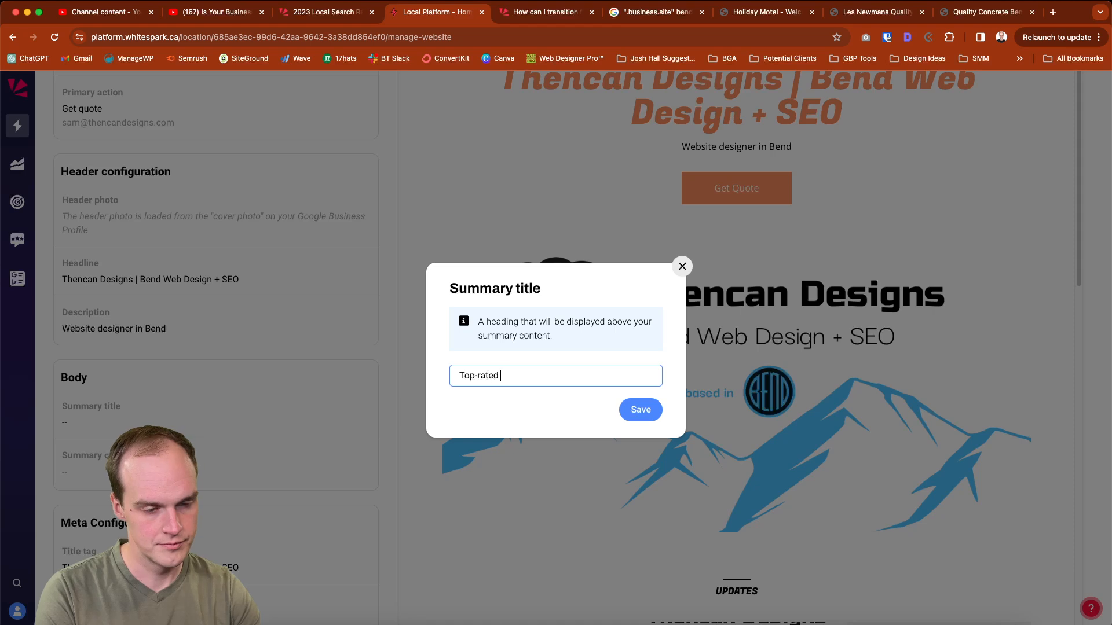
pyautogui.write('SEO Agency in Bend,')
pyautogui.press('BackSpace')
pyautogui.write('d, Oregon')
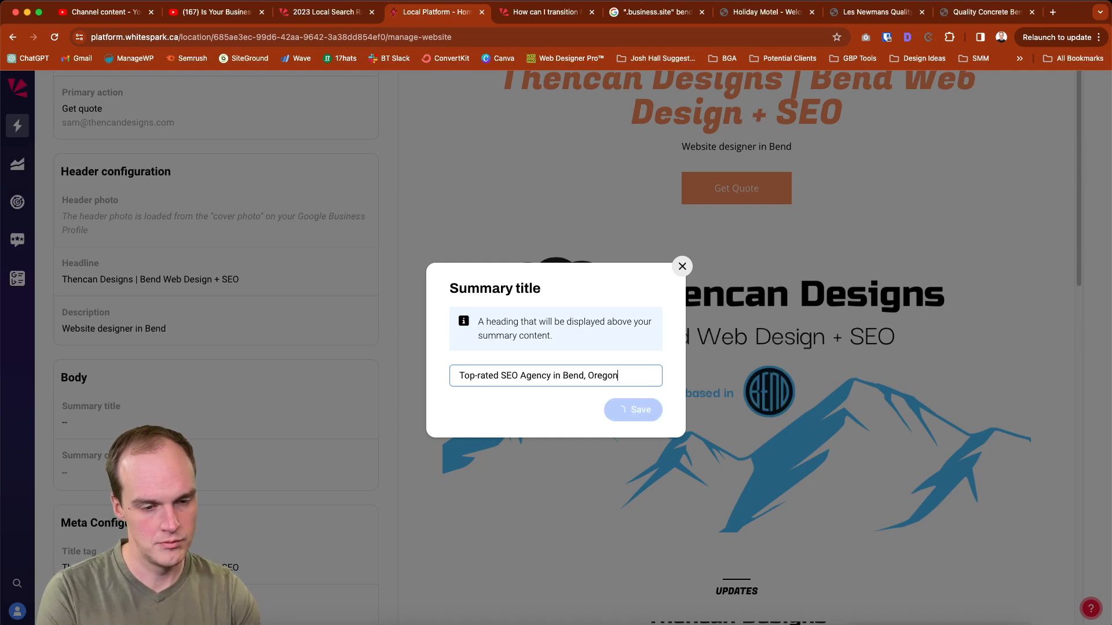
pyautogui.press('Return')
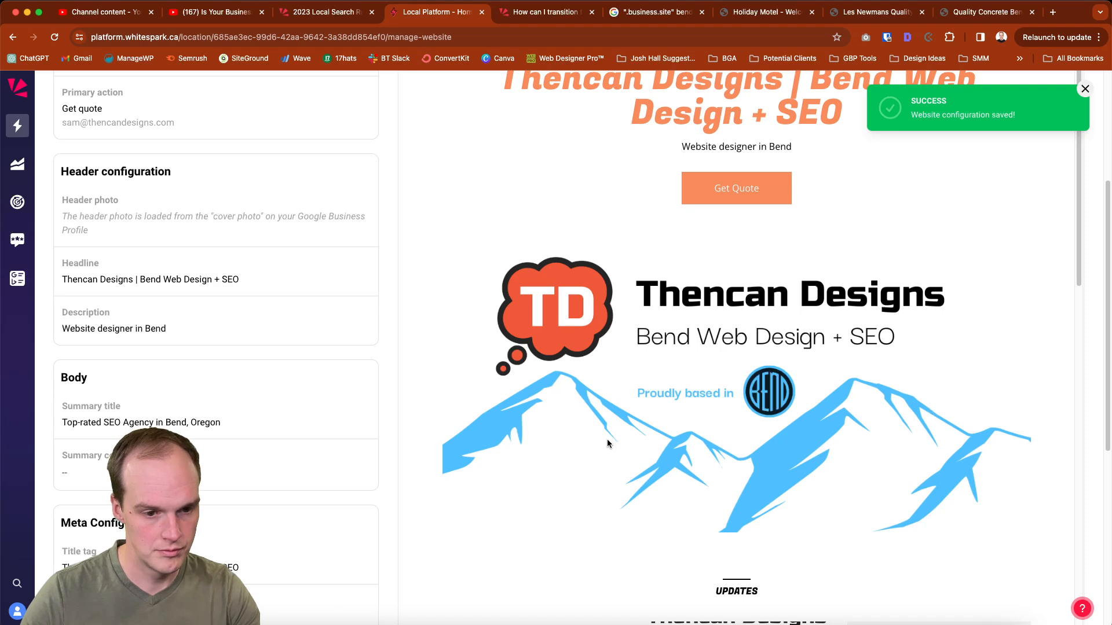
pyautogui.scroll(-3, 607, 444)
pyautogui.scroll(5, 606, 444)
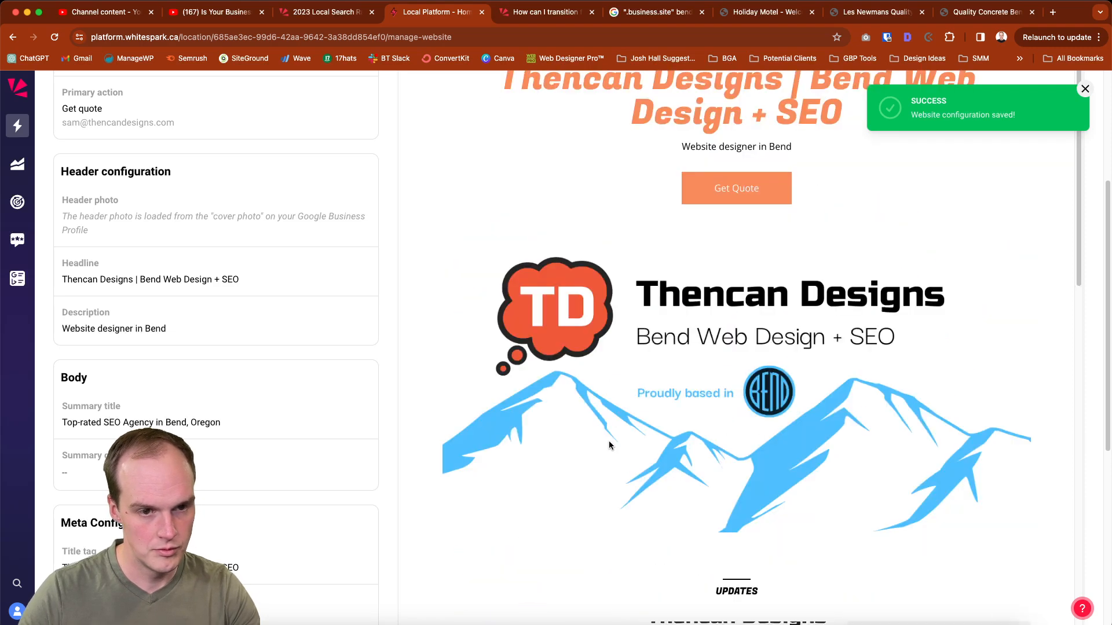
# Review the website preview from the header through the updates, gallery, and contact sections
pyautogui.scroll(3, 757, 471)
pyautogui.scroll(-10, 757, 470)
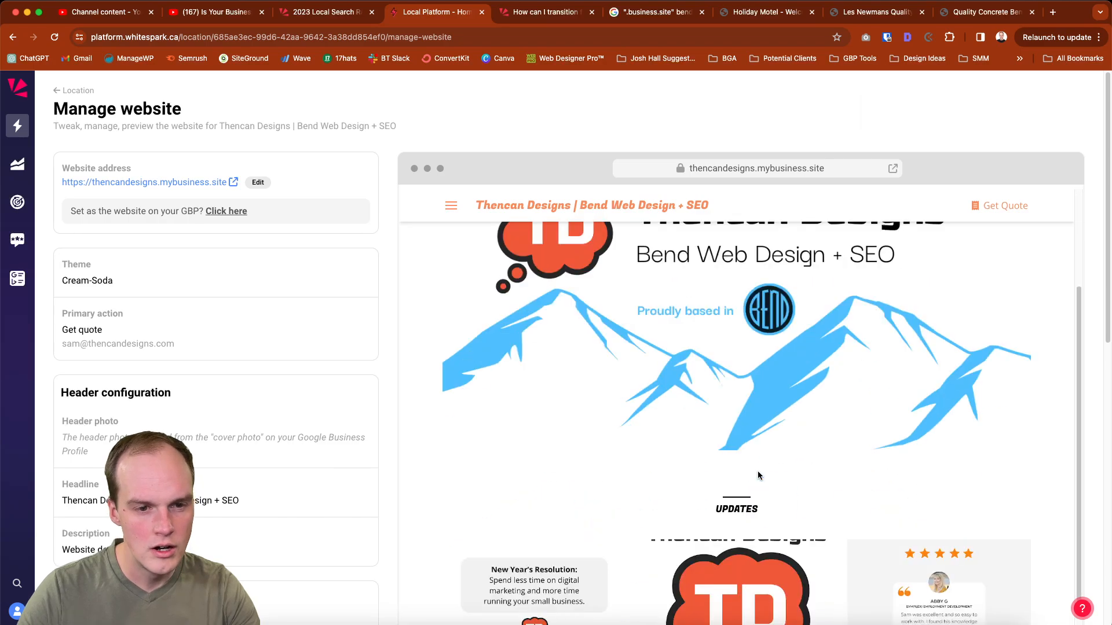
pyautogui.scroll(-7, 757, 470)
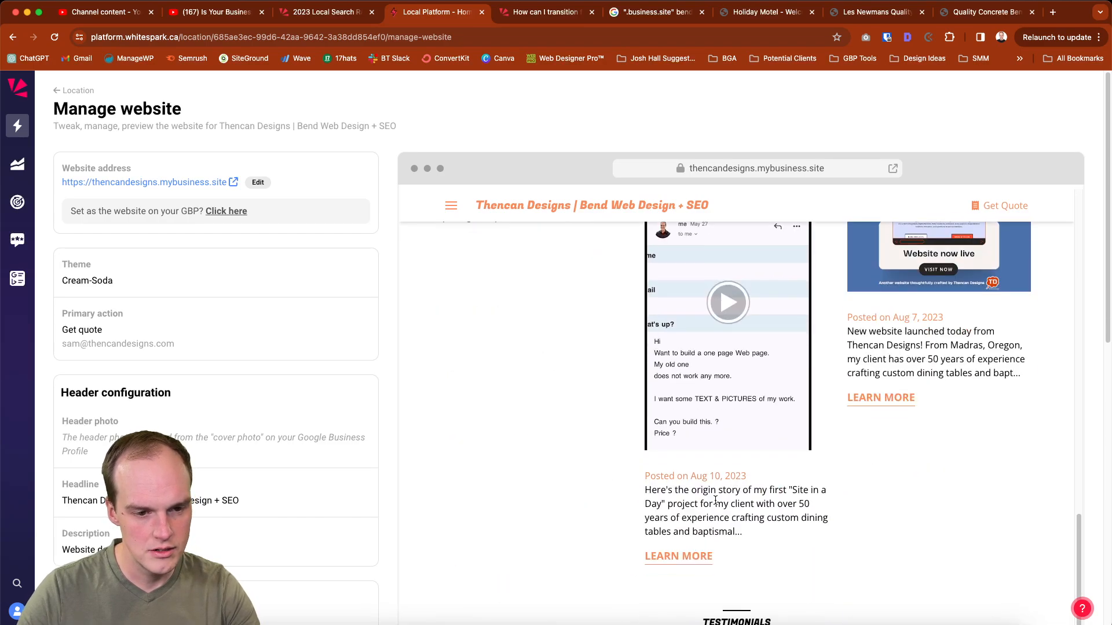
pyautogui.scroll(-10, 701, 529)
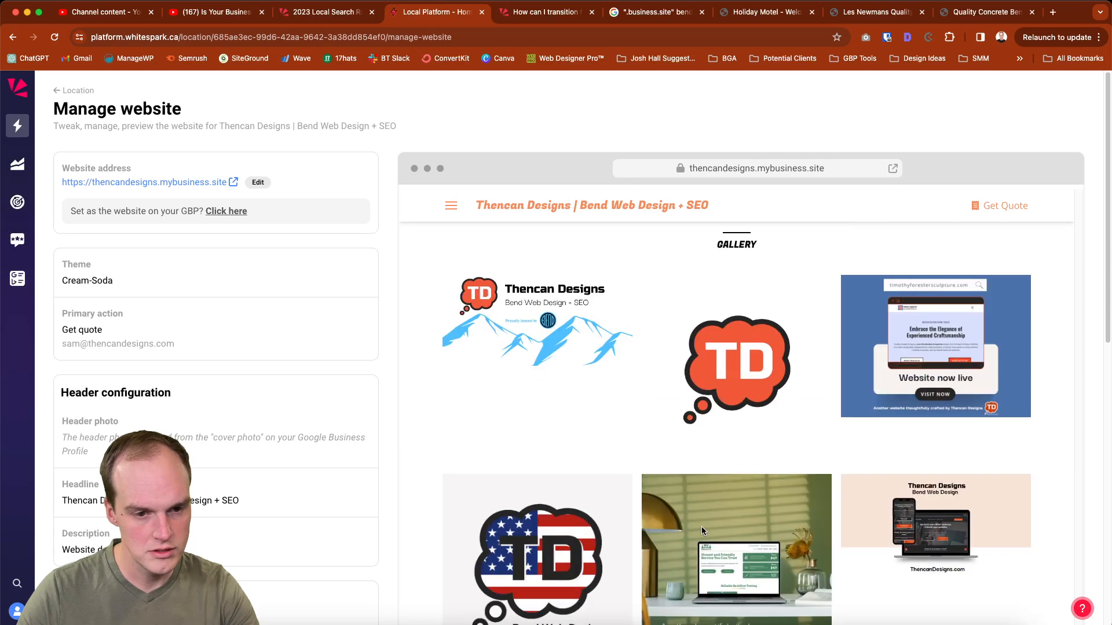
pyautogui.scroll(-10, 741, 579)
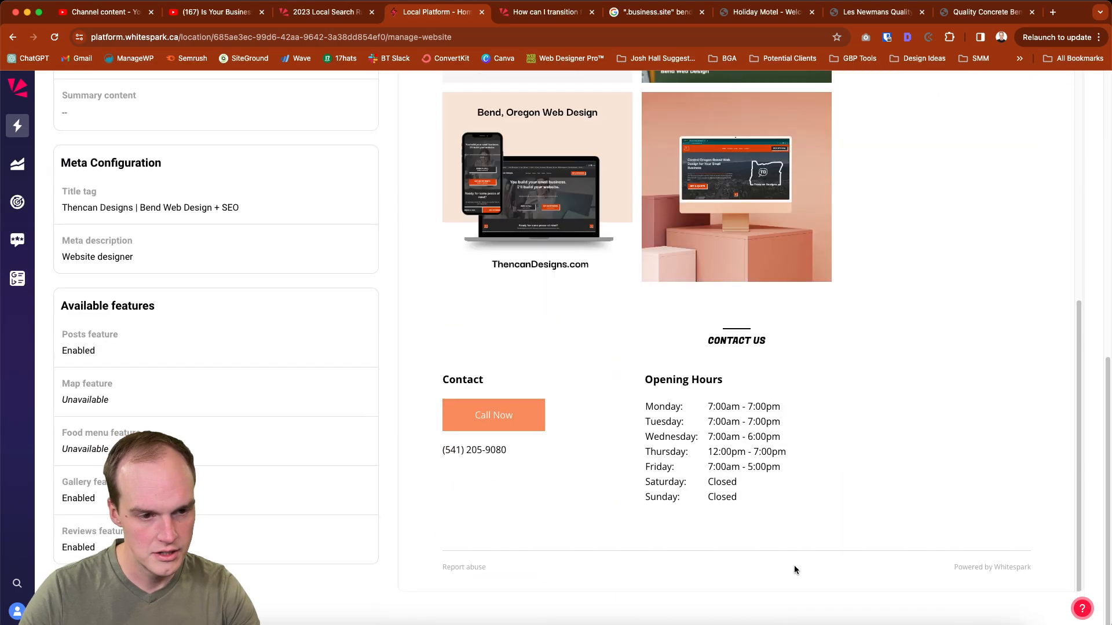
pyautogui.scroll(20, 792, 558)
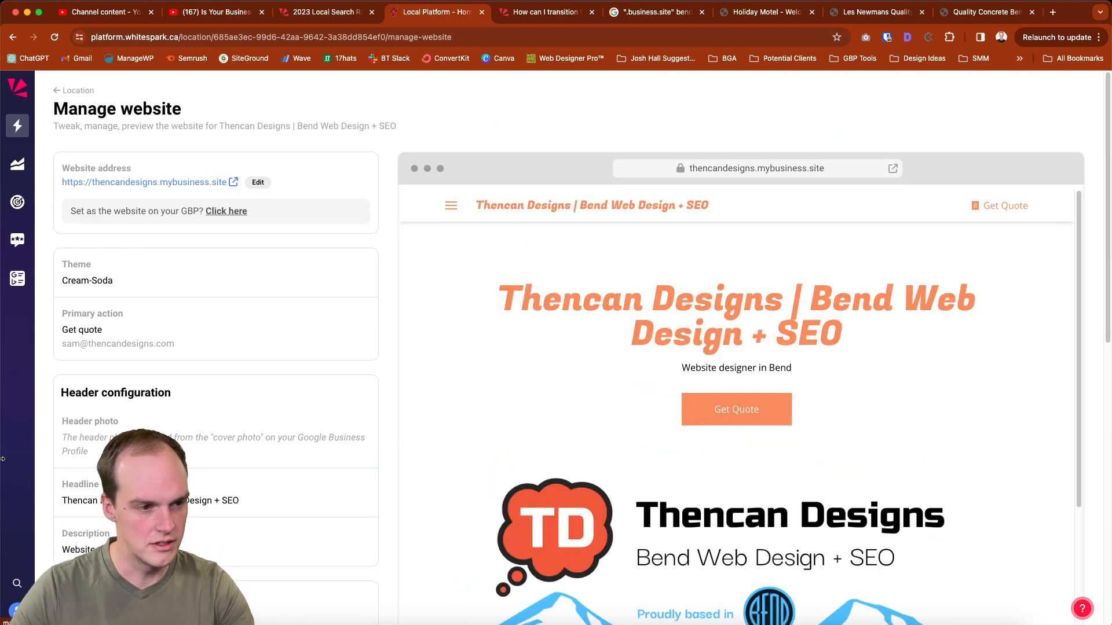
# Set the body summary content to "It's true! We're in the map pack.", save it, and check the preview
pyautogui.scroll(-4, 347, 486)
pyautogui.click(373, 498)
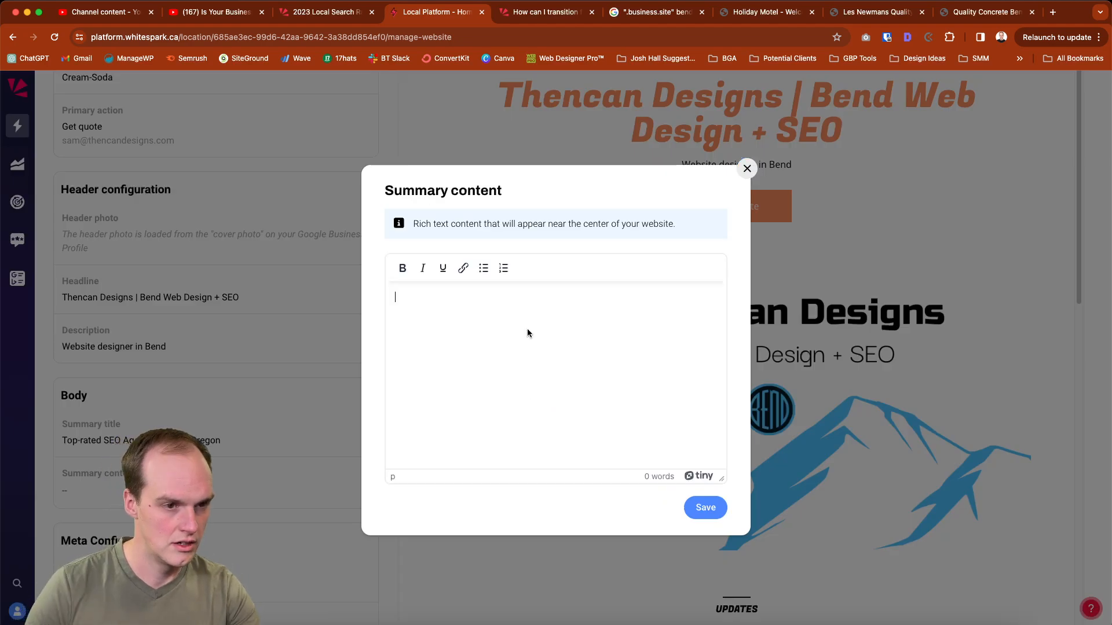
pyautogui.write("It's true! We're in the map pack.")
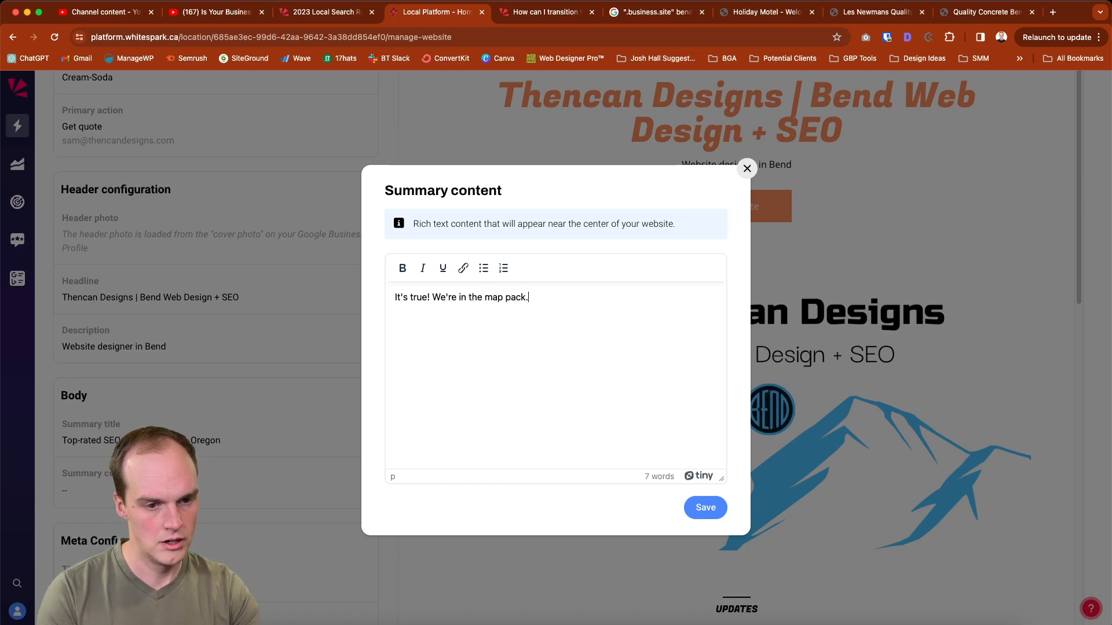
pyautogui.click(702, 507)
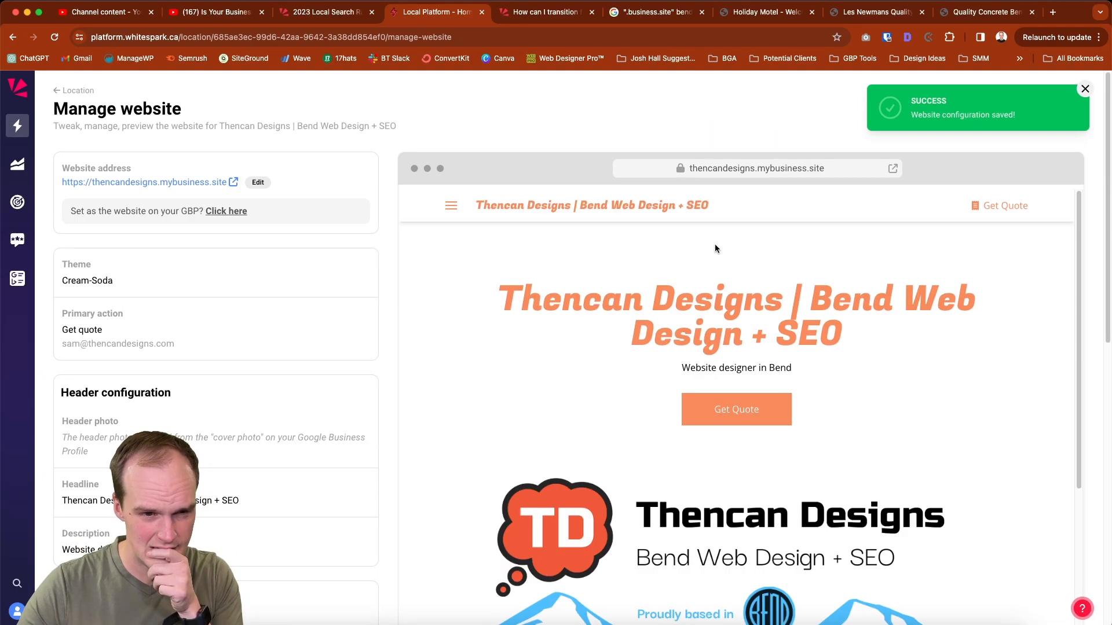
pyautogui.scroll(-3, 719, 381)
pyautogui.scroll(3, 725, 372)
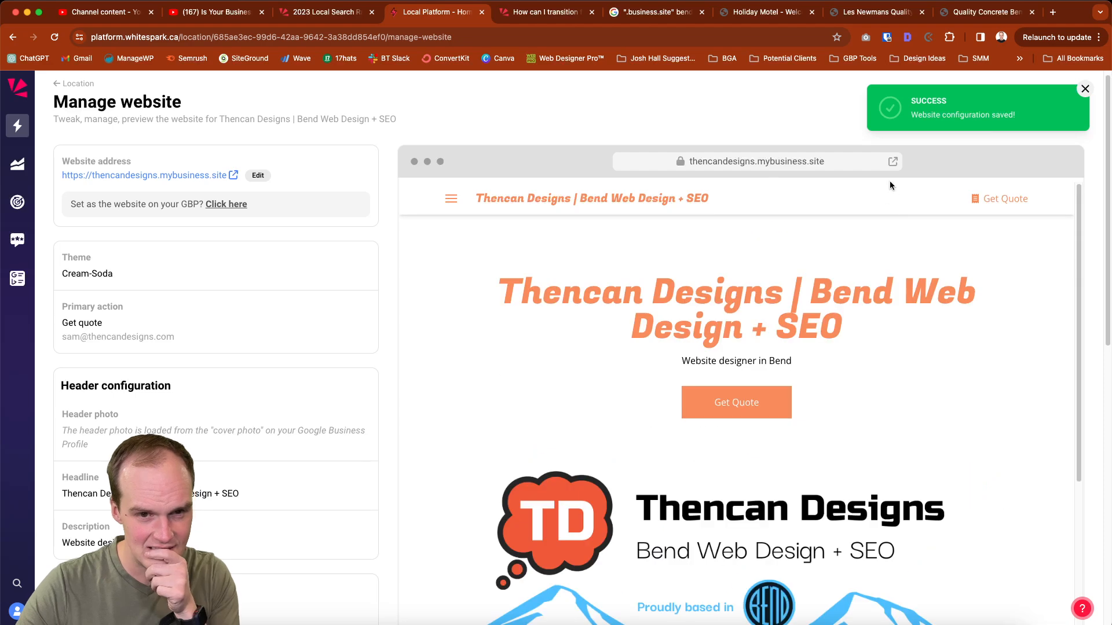
# Disable the website's posts feature, save the change, and check the preview without the updates section
pyautogui.scroll(-6, 204, 488)
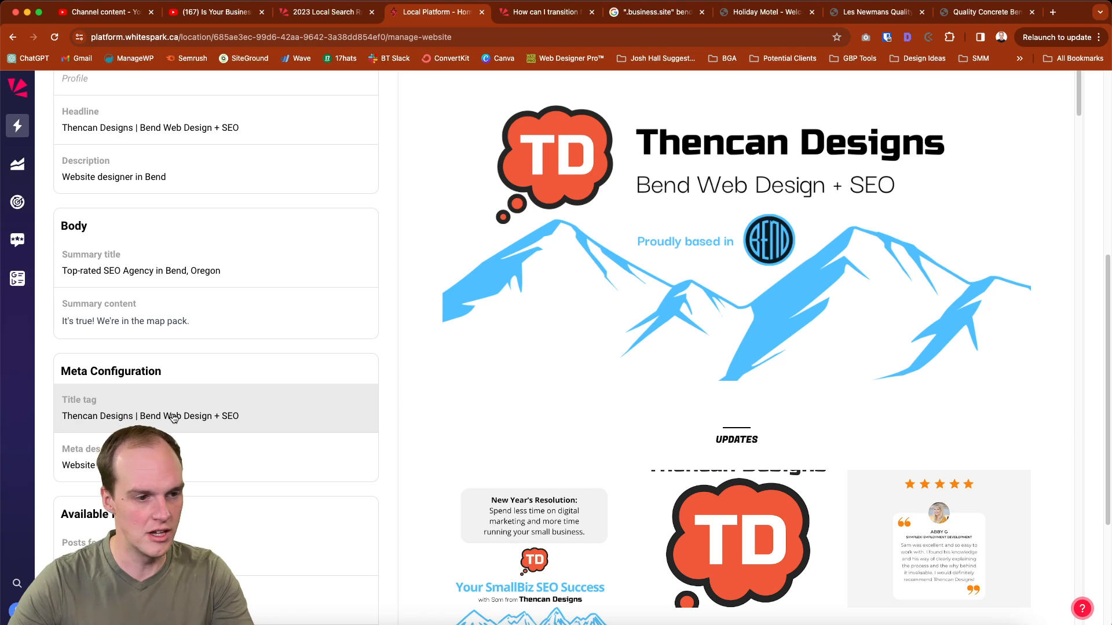
pyautogui.scroll(-3, 174, 418)
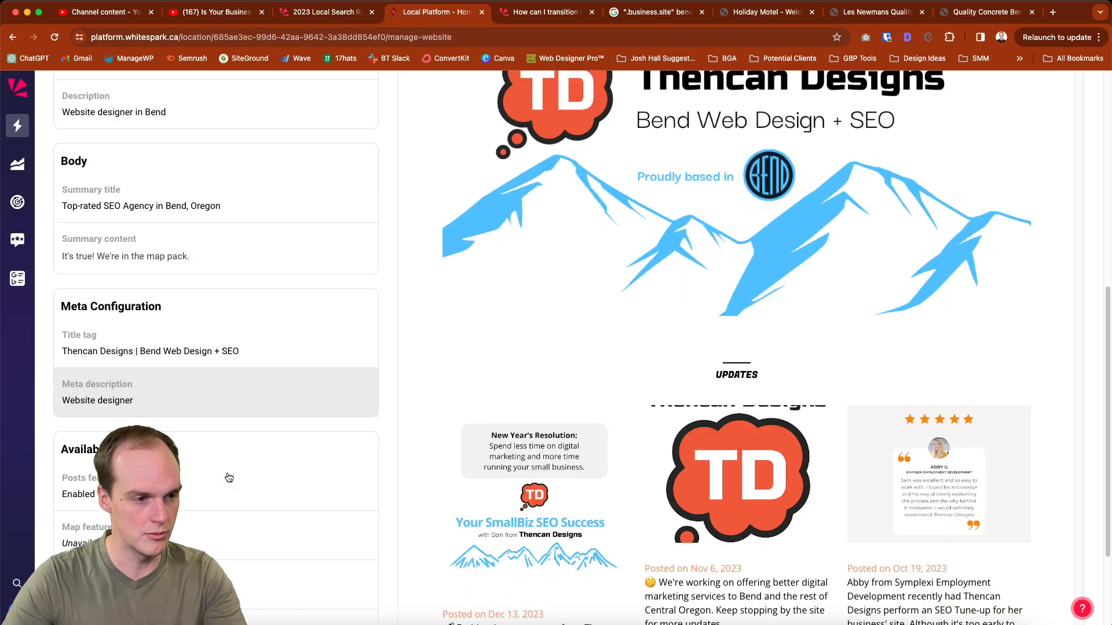
pyautogui.scroll(-4, 132, 404)
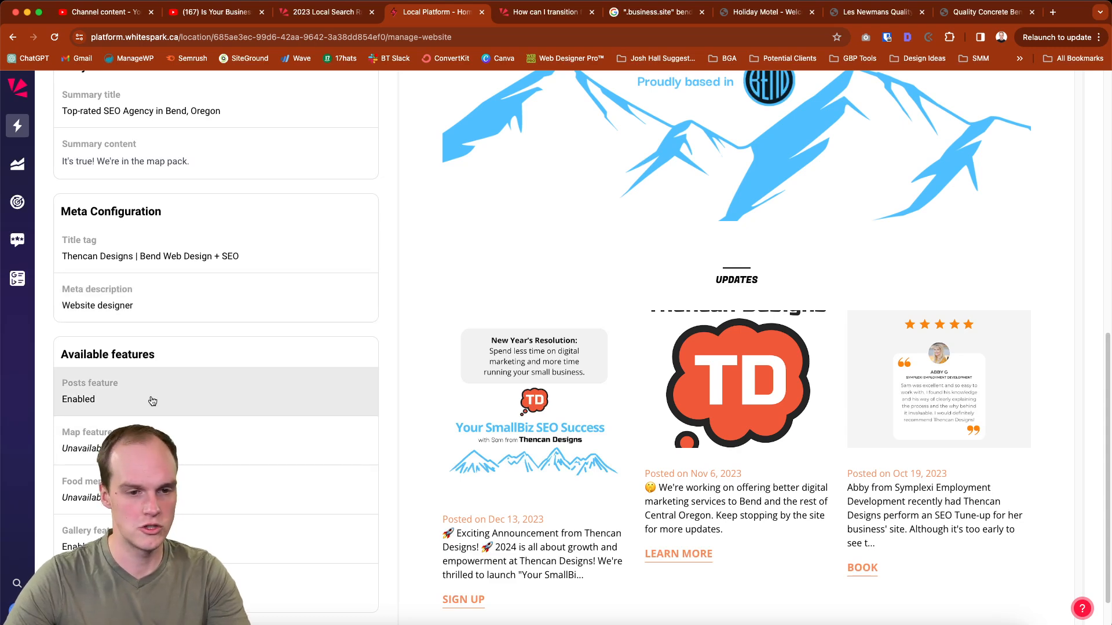
pyautogui.click(152, 400)
pyautogui.click(454, 368)
pyautogui.click(640, 426)
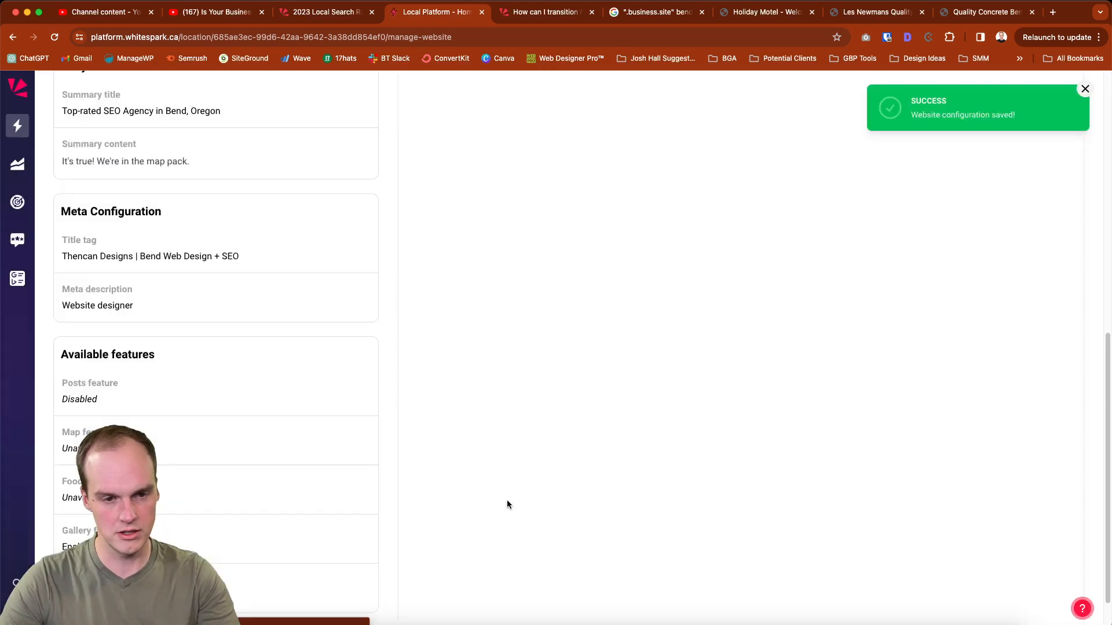
pyautogui.scroll(4, 508, 502)
pyautogui.scroll(-3, 509, 502)
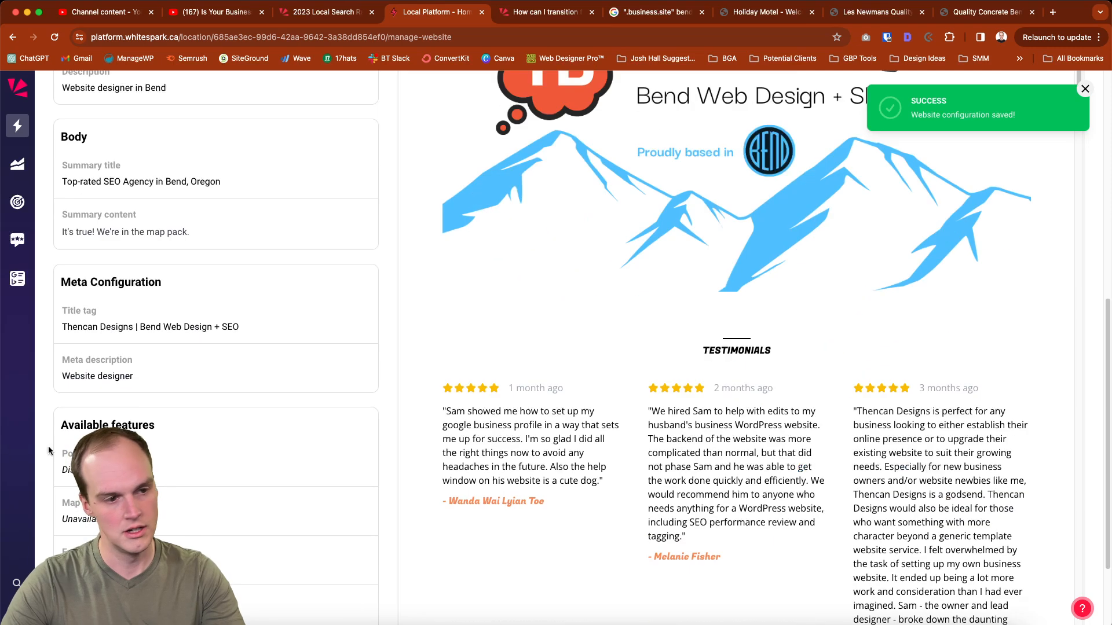
# Re-enable the website's posts feature and save the setting
pyautogui.click(139, 466)
pyautogui.click(454, 367)
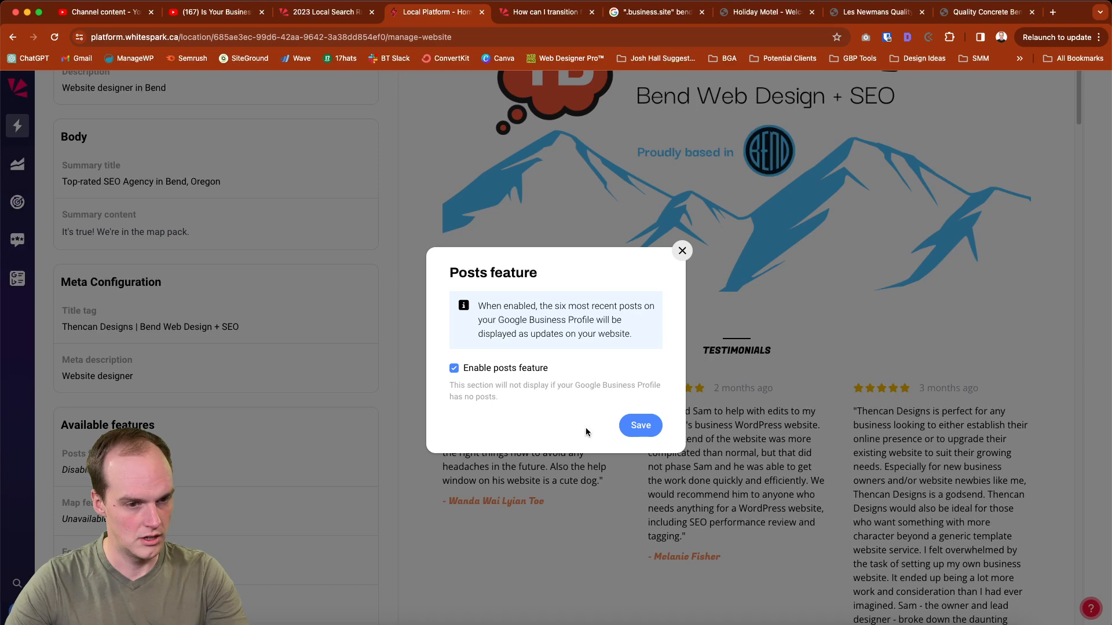
pyautogui.click(639, 425)
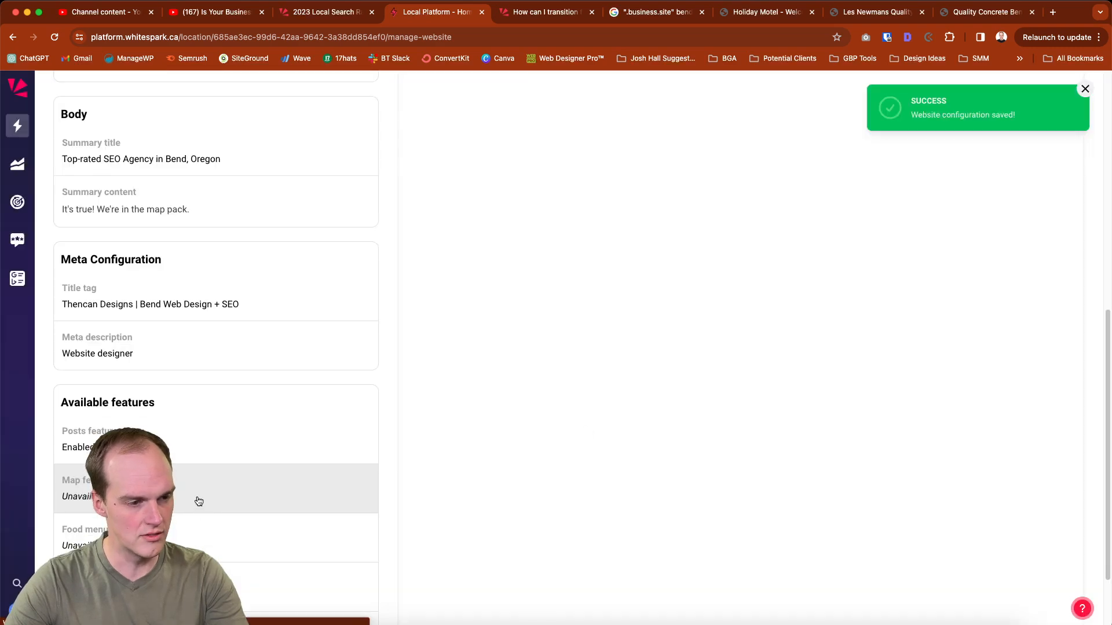
# Examine the availability of the map feature and the food menu feature for this business profile
pyautogui.click(193, 476)
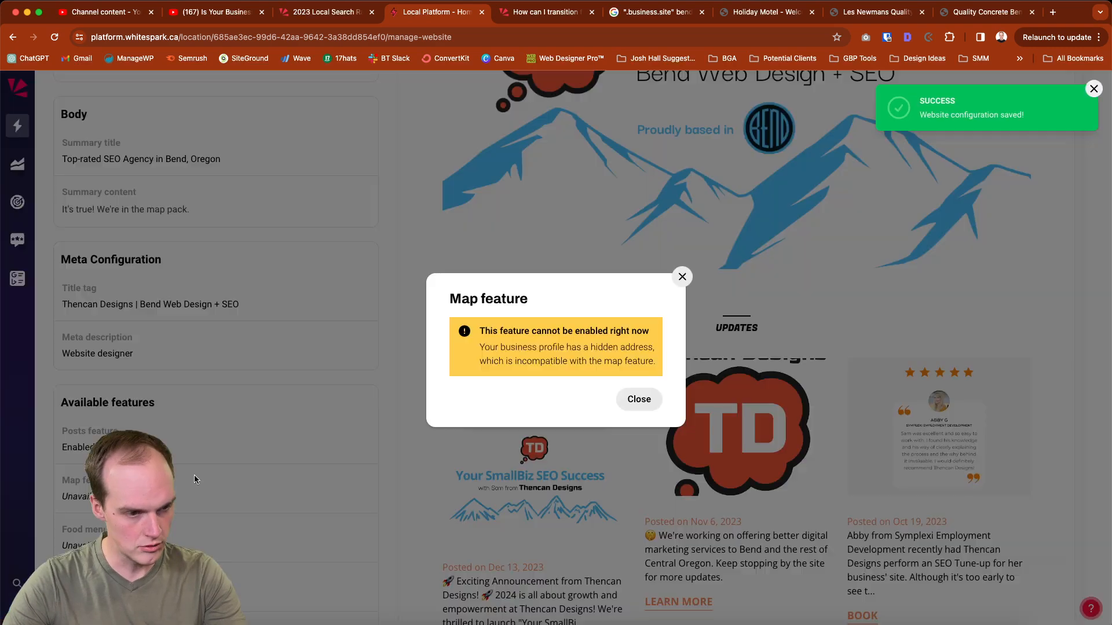
pyautogui.click(639, 400)
pyautogui.scroll(-2, 223, 494)
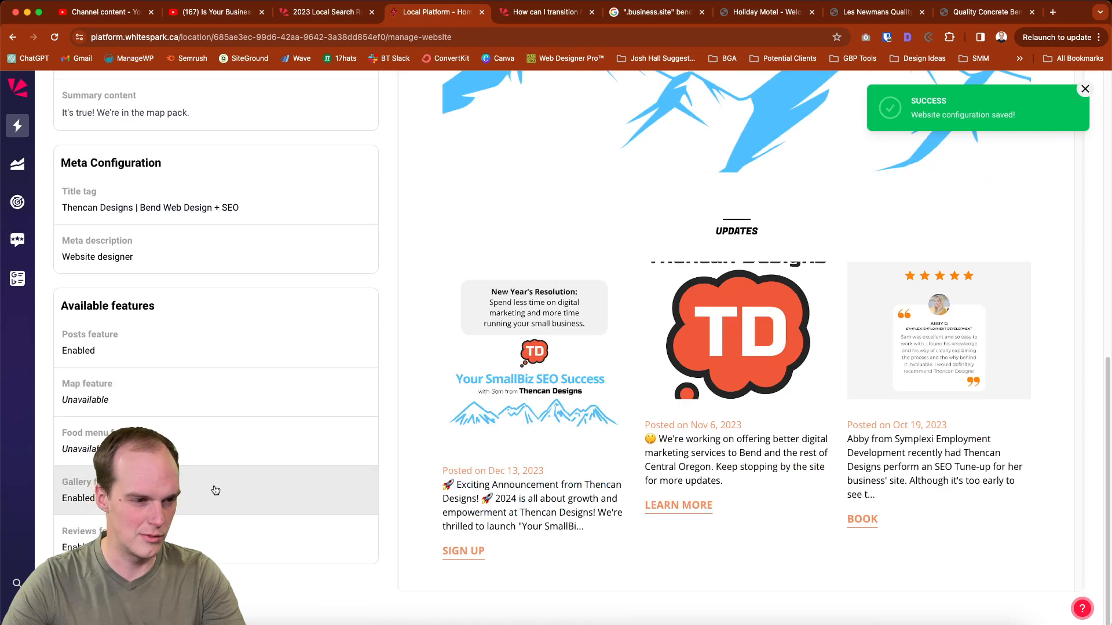
pyautogui.click(228, 450)
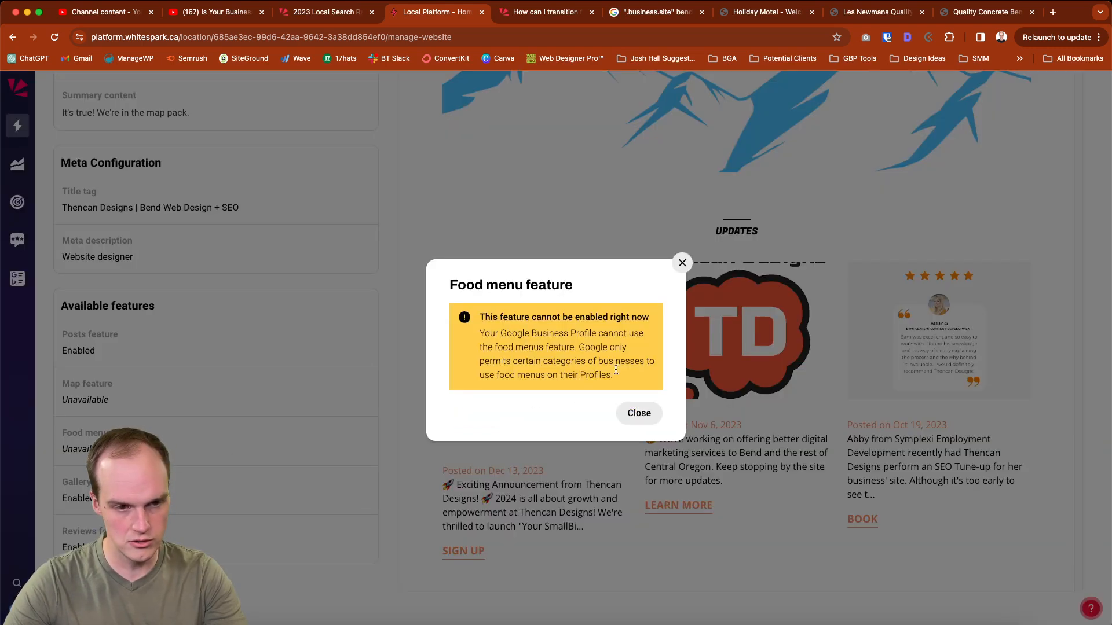
pyautogui.click(682, 263)
# Disable the website's gallery feature, save it, and check the preview from the updates down to the summary section
pyautogui.click(168, 490)
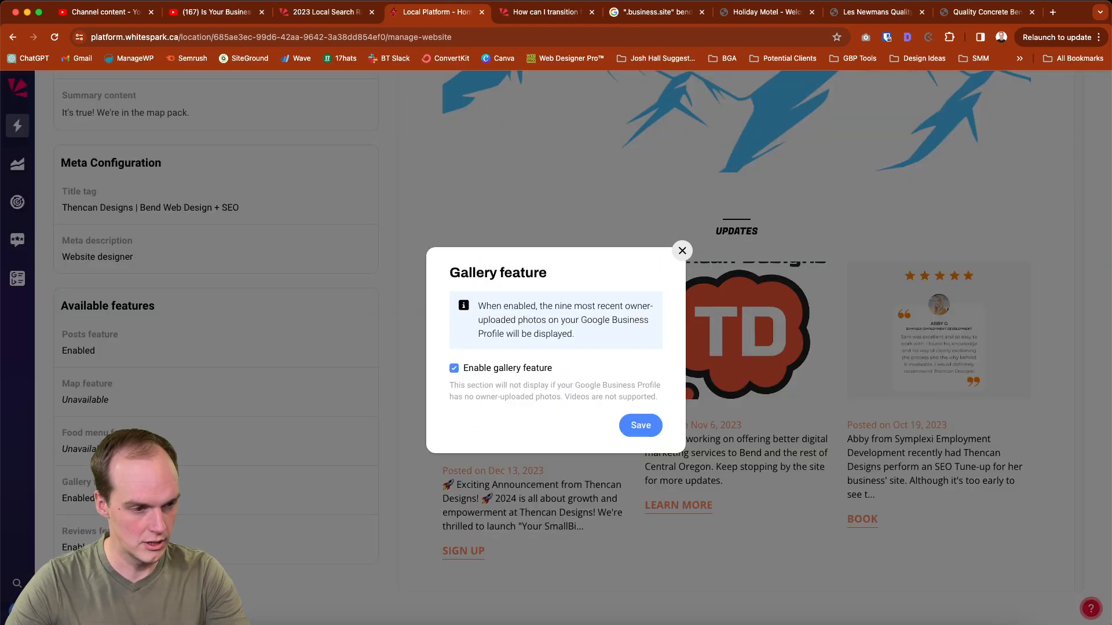
pyautogui.click(512, 371)
pyautogui.click(641, 425)
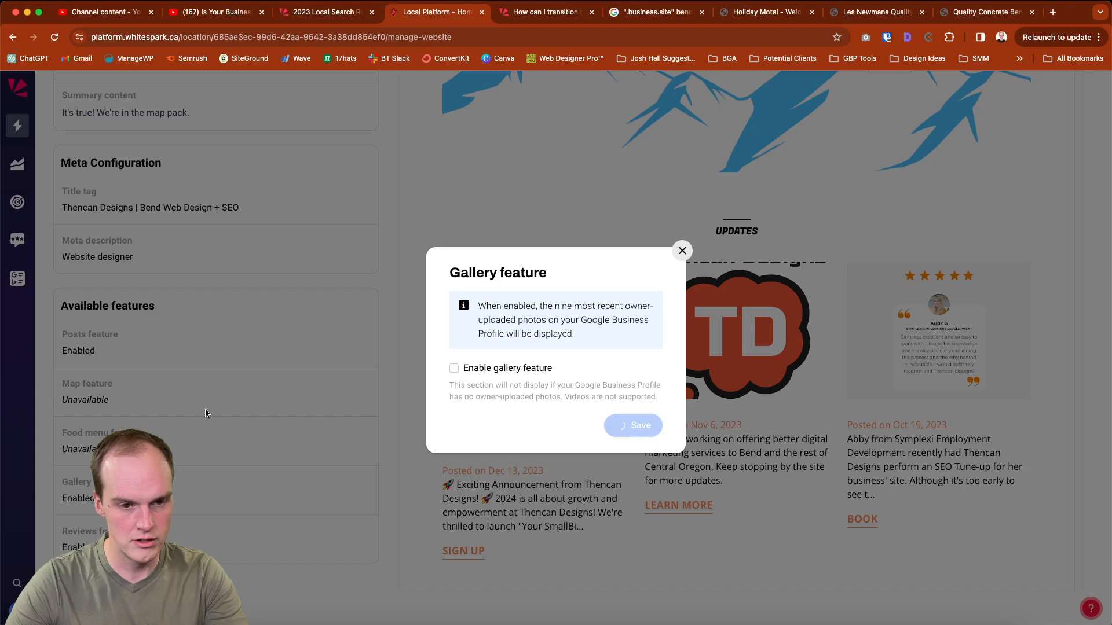
pyautogui.scroll(-10, 520, 511)
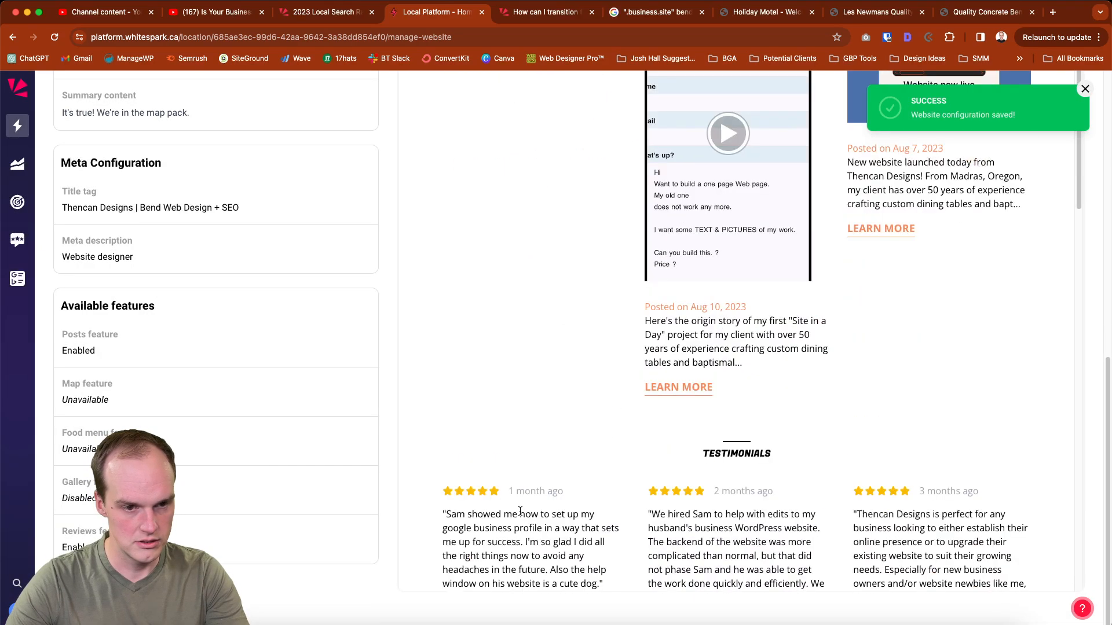
pyautogui.scroll(5, 520, 511)
pyautogui.scroll(-3, 520, 512)
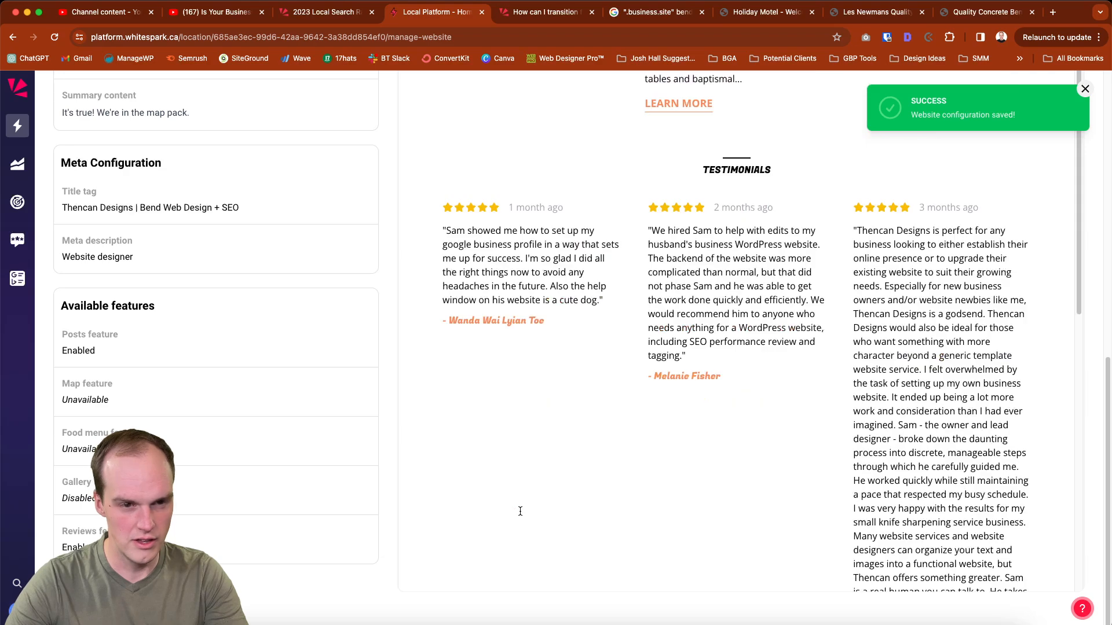
pyautogui.scroll(-7, 520, 512)
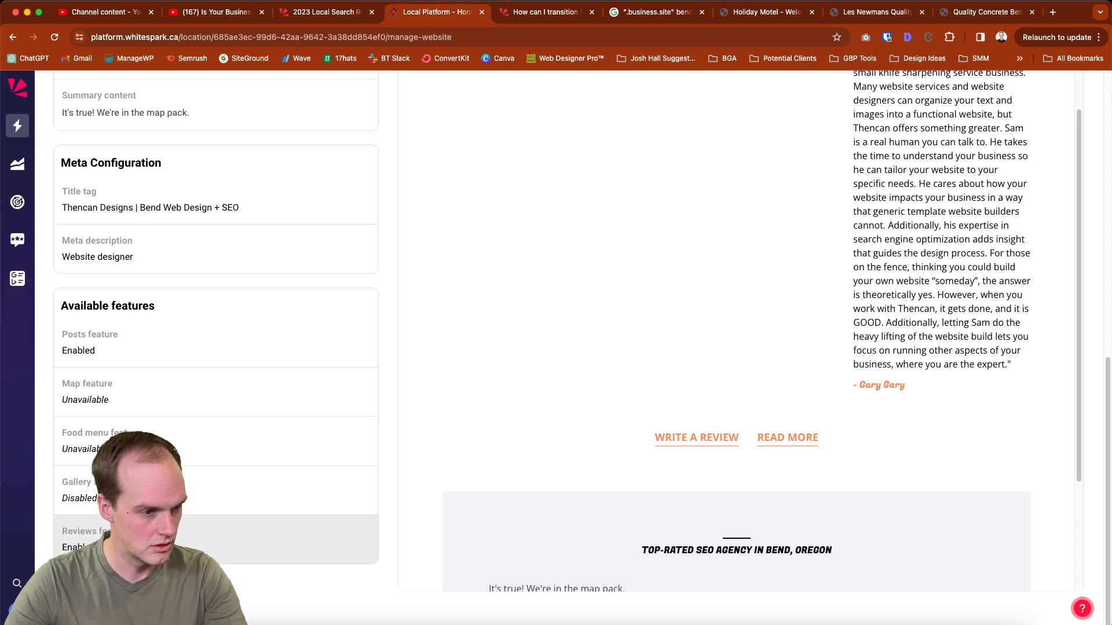
# Open the live site thencandesigns.mybusiness.site and review the page down to the summary and contact sections
pyautogui.scroll(10, 290, 538)
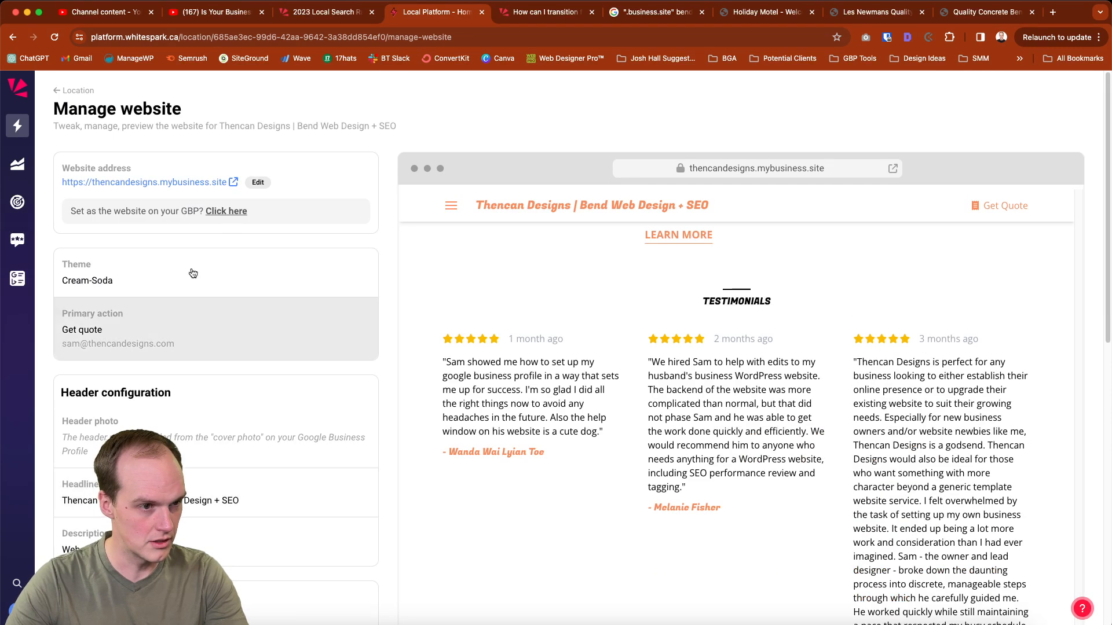
pyautogui.click(222, 184)
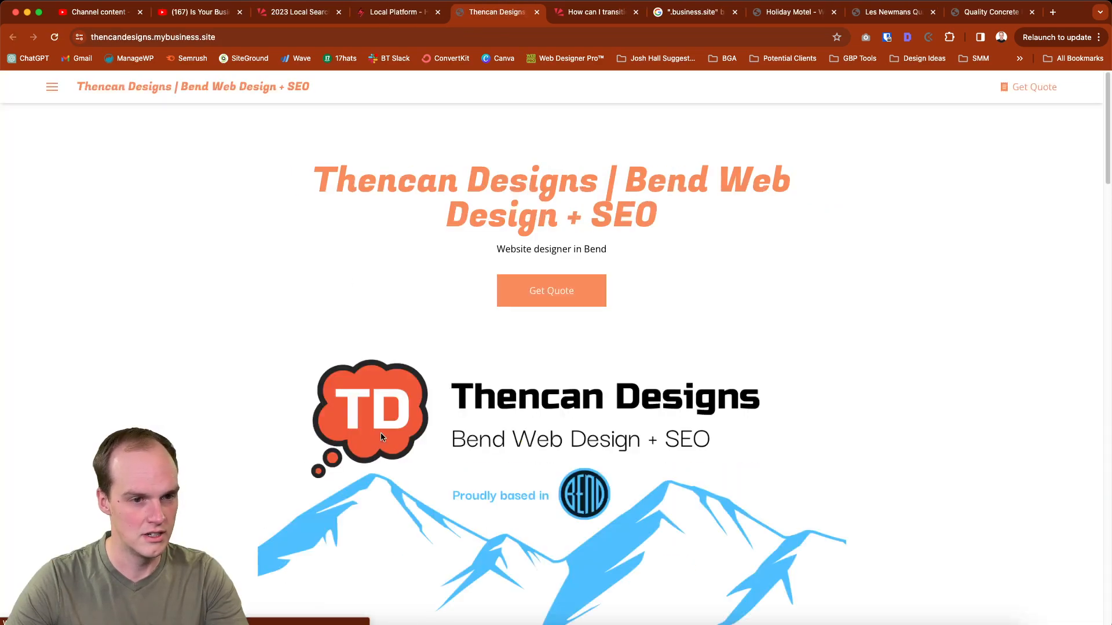
pyautogui.scroll(-15, 377, 450)
pyautogui.scroll(-10, 378, 450)
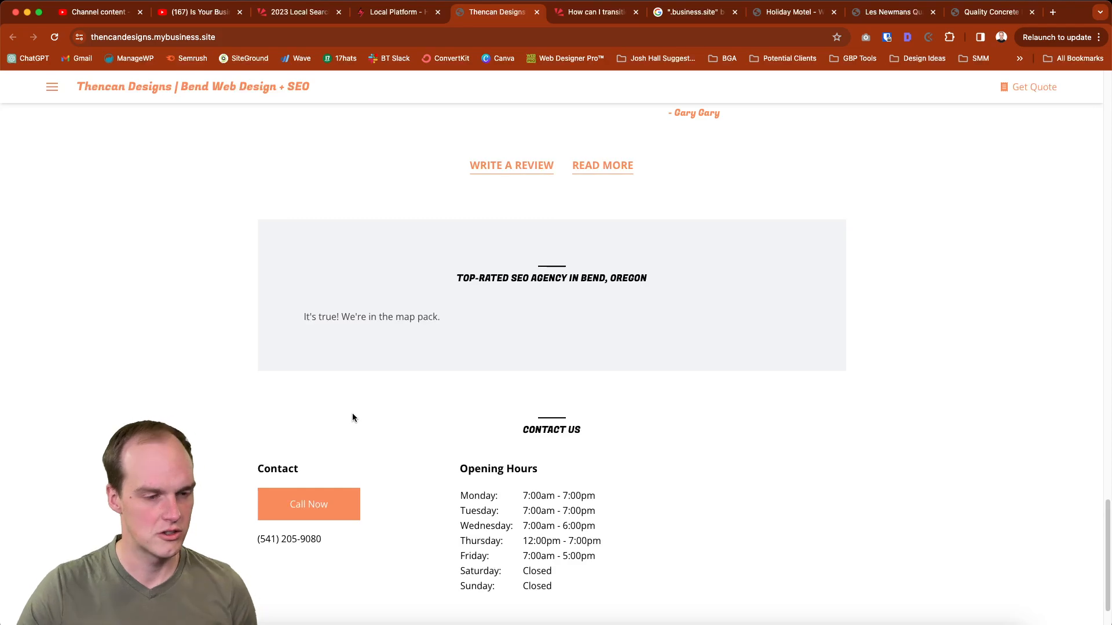
pyautogui.scroll(20, 351, 414)
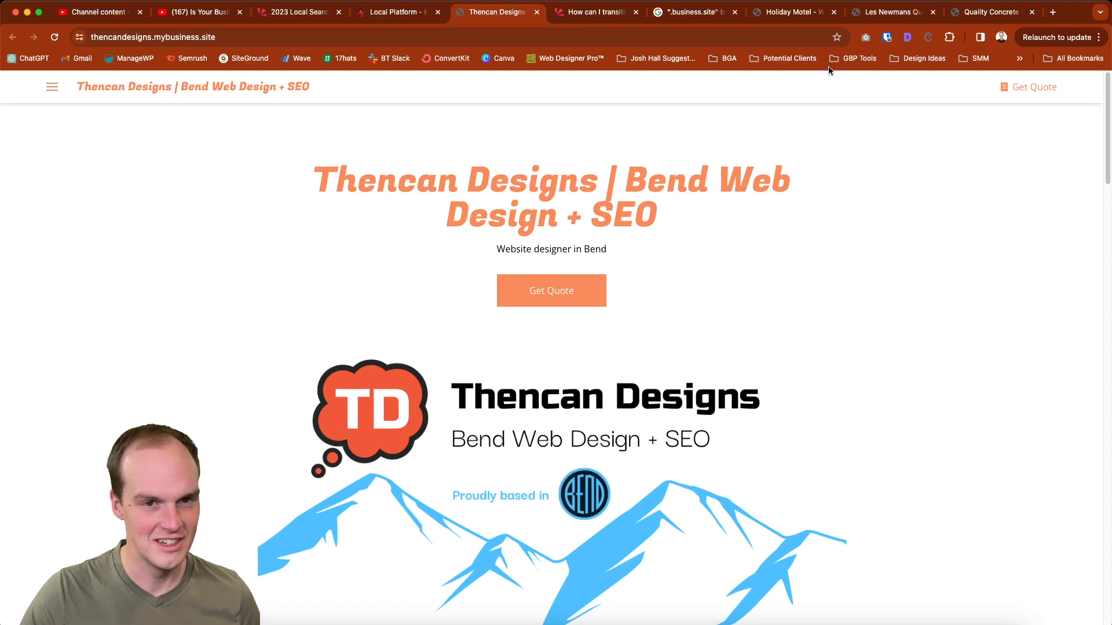
# Inspect the live page's SEO overview and its heading structure with the SEO browser extension
pyautogui.click(906, 37)
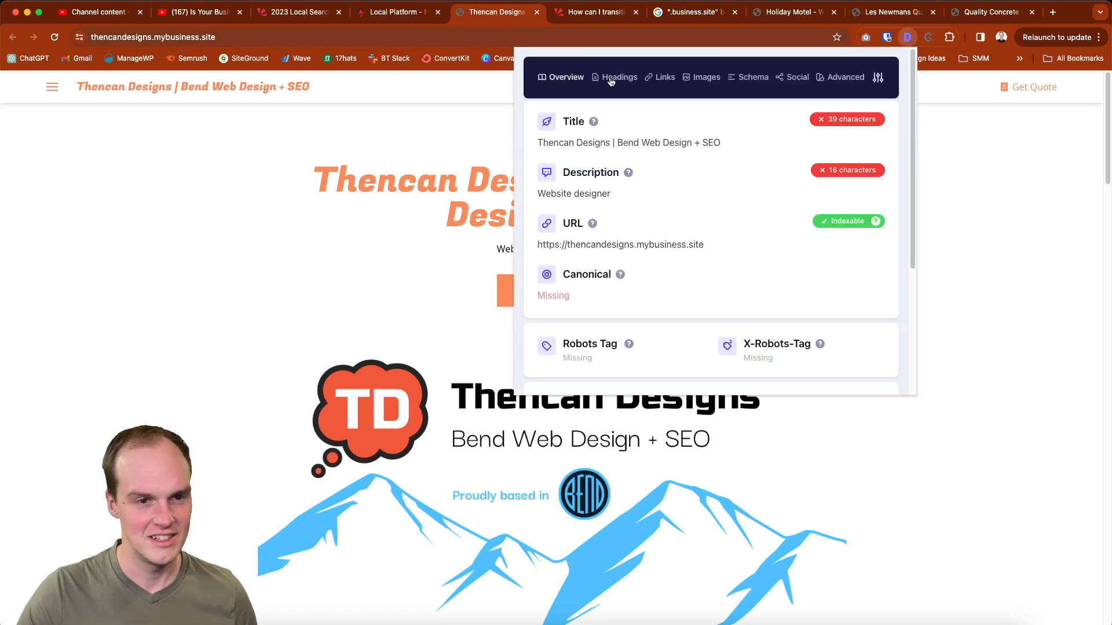
pyautogui.click(614, 77)
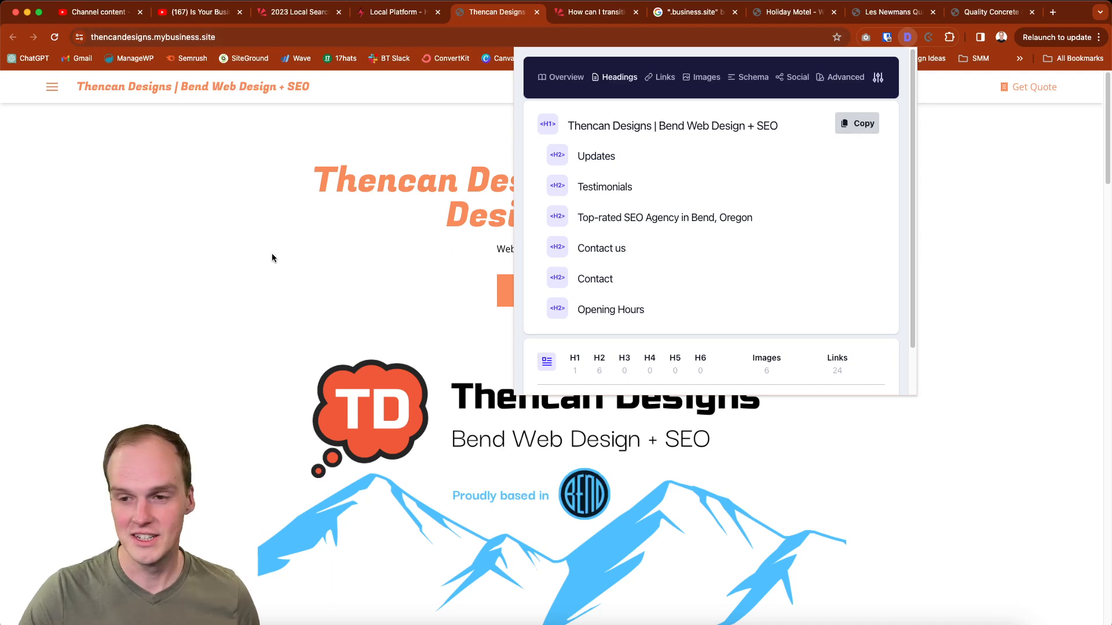
pyautogui.click(278, 293)
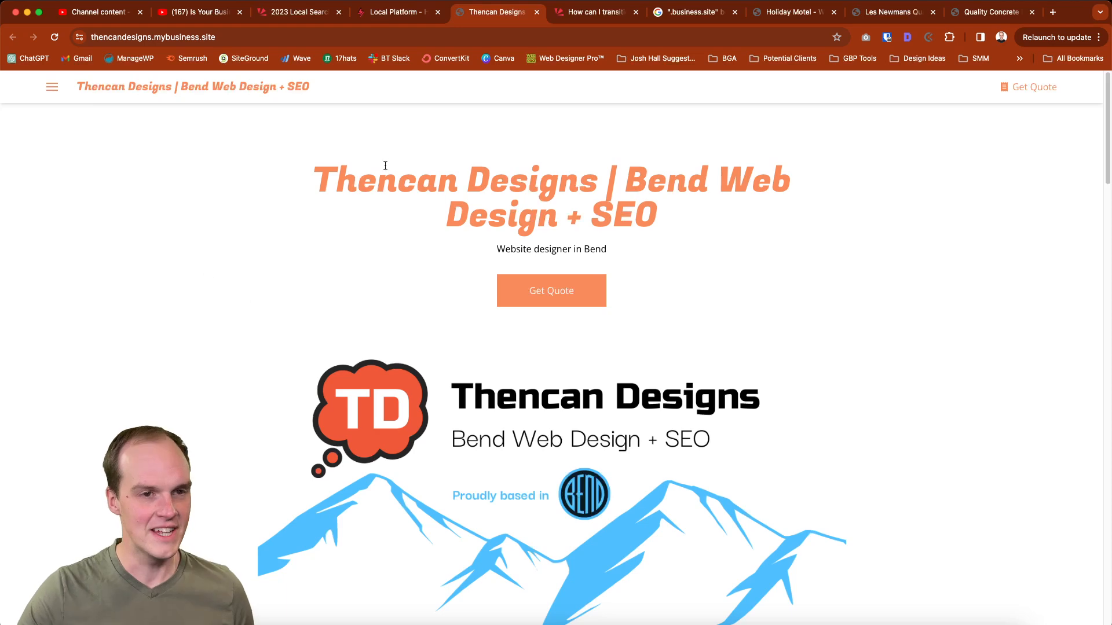
# Return to the Whitespark website manager and delete the thencandesigns.mybusiness.site website, confirming the deletion
pyautogui.click(412, 15)
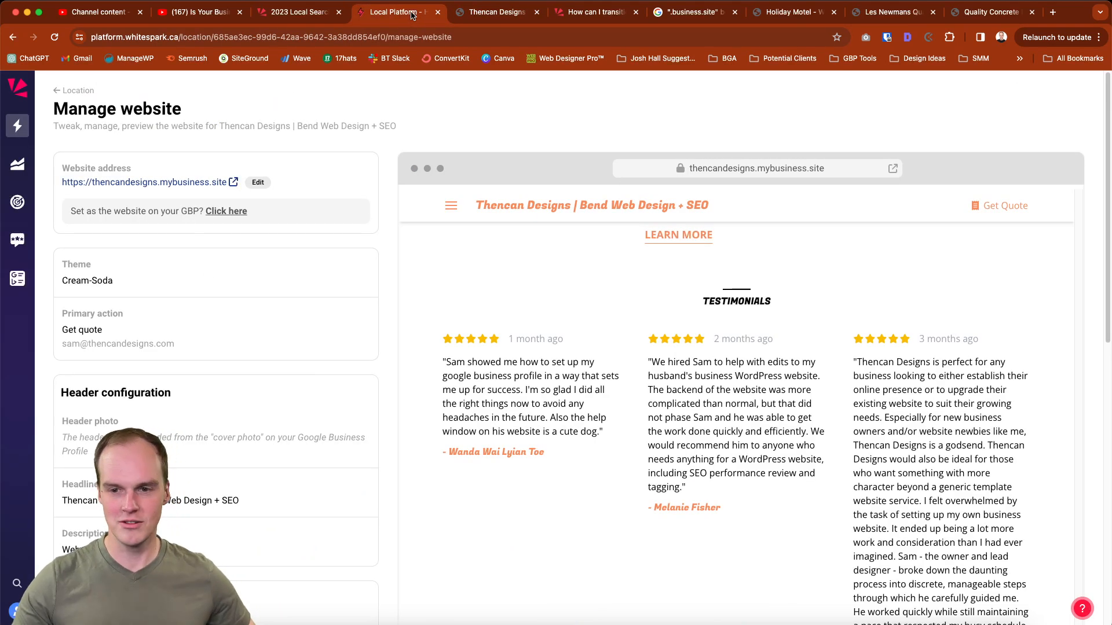
pyautogui.scroll(-10, 323, 436)
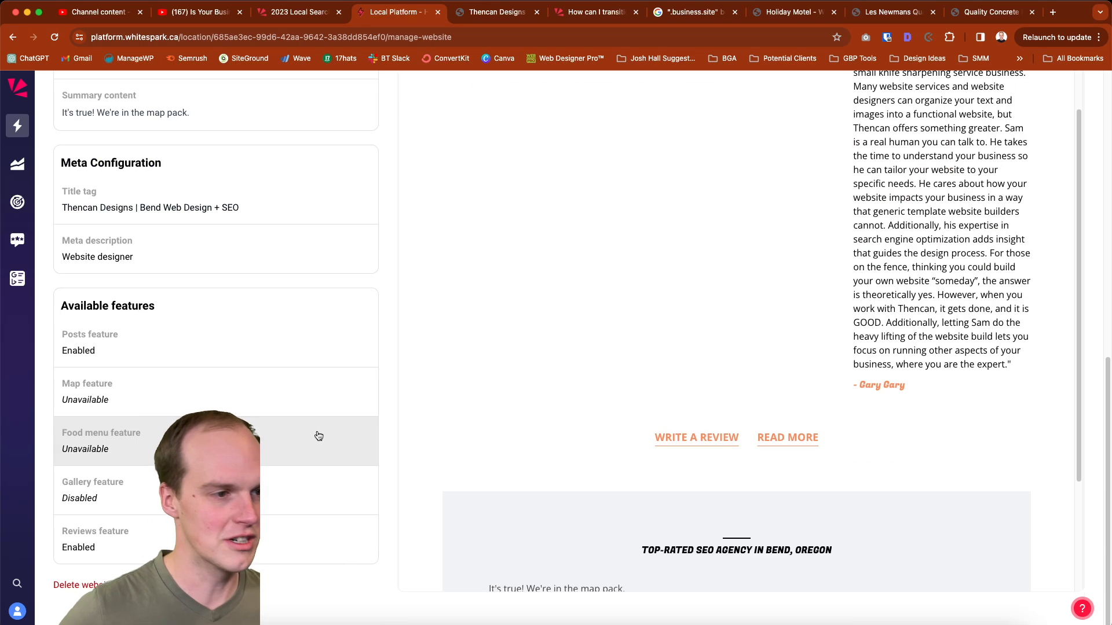
pyautogui.click(97, 590)
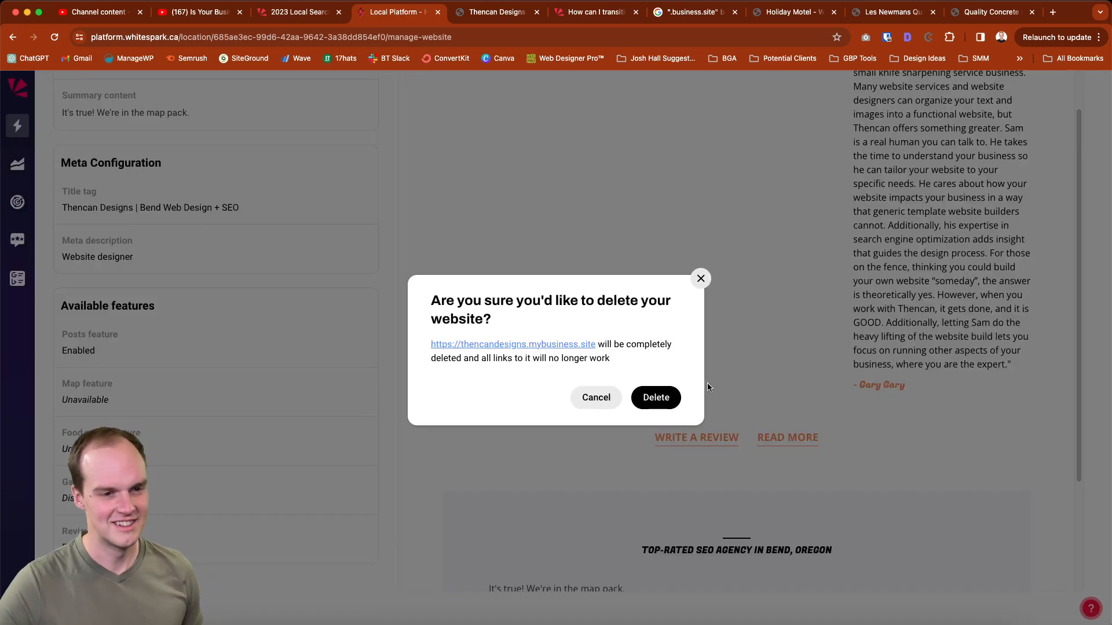
pyautogui.click(657, 398)
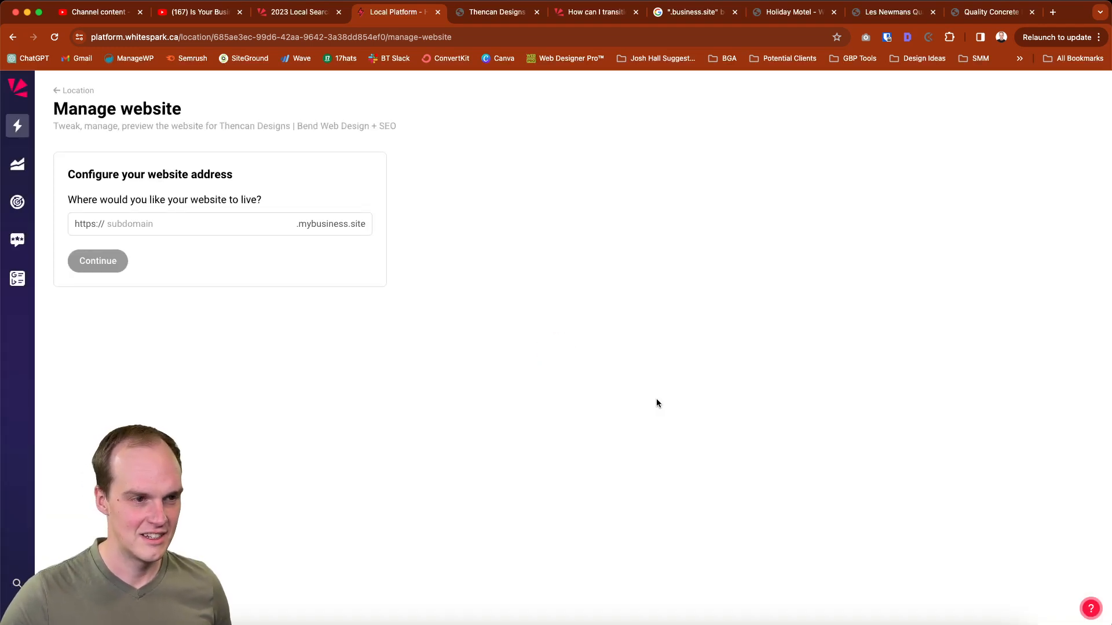